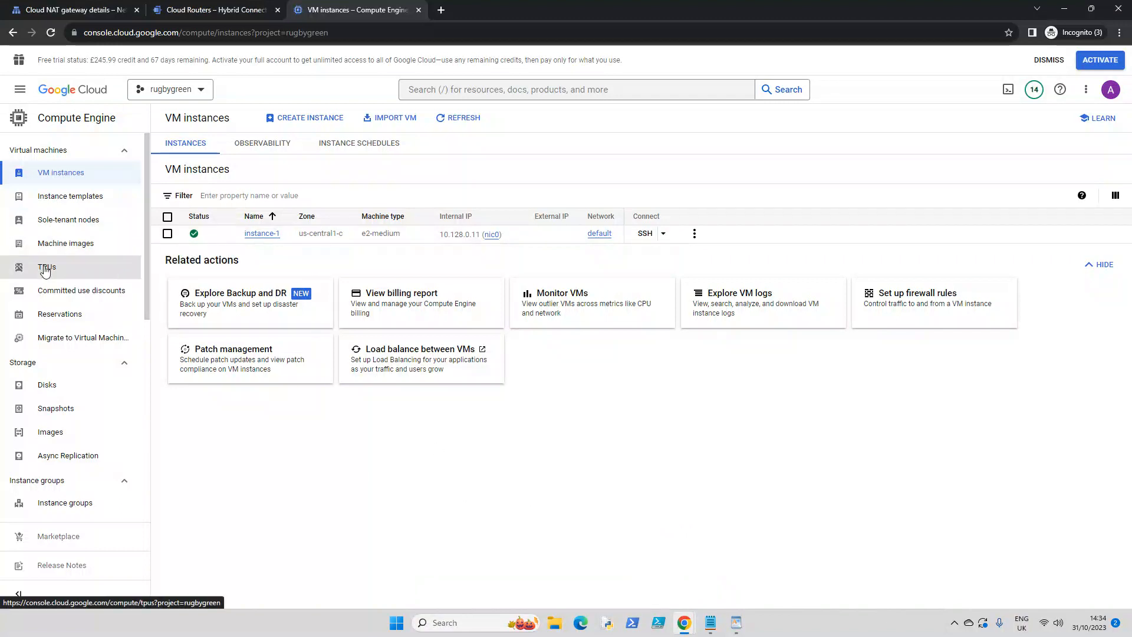
# - Review the ping and curl output in the instance-1 SSH session and return to the VM instances list
pyautogui.moveTo(684, 623)
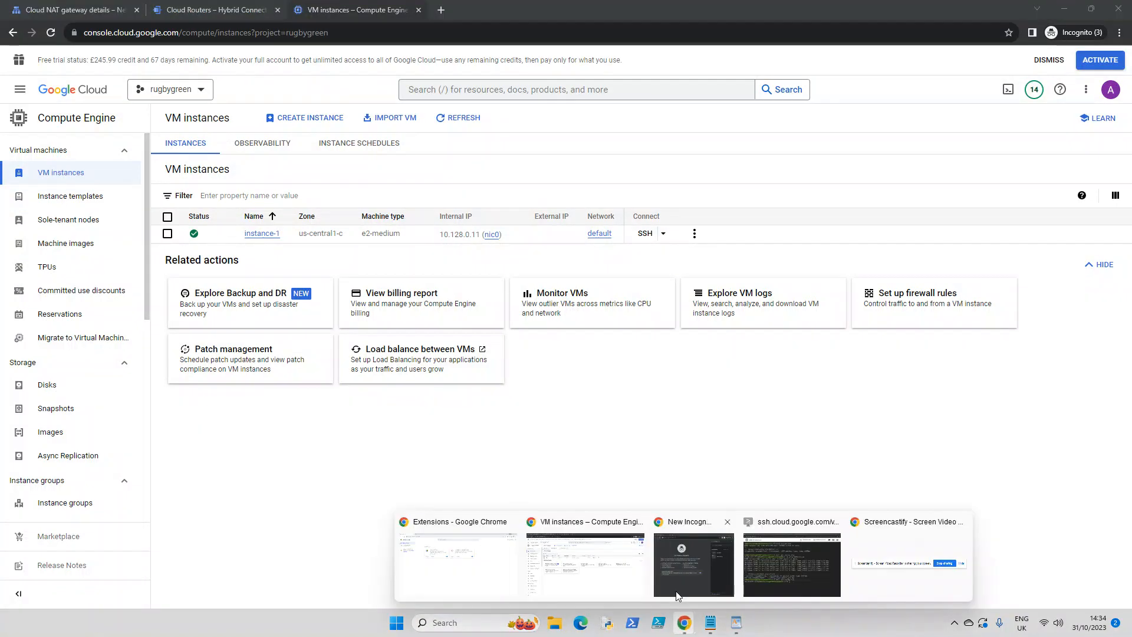
pyautogui.click(797, 578)
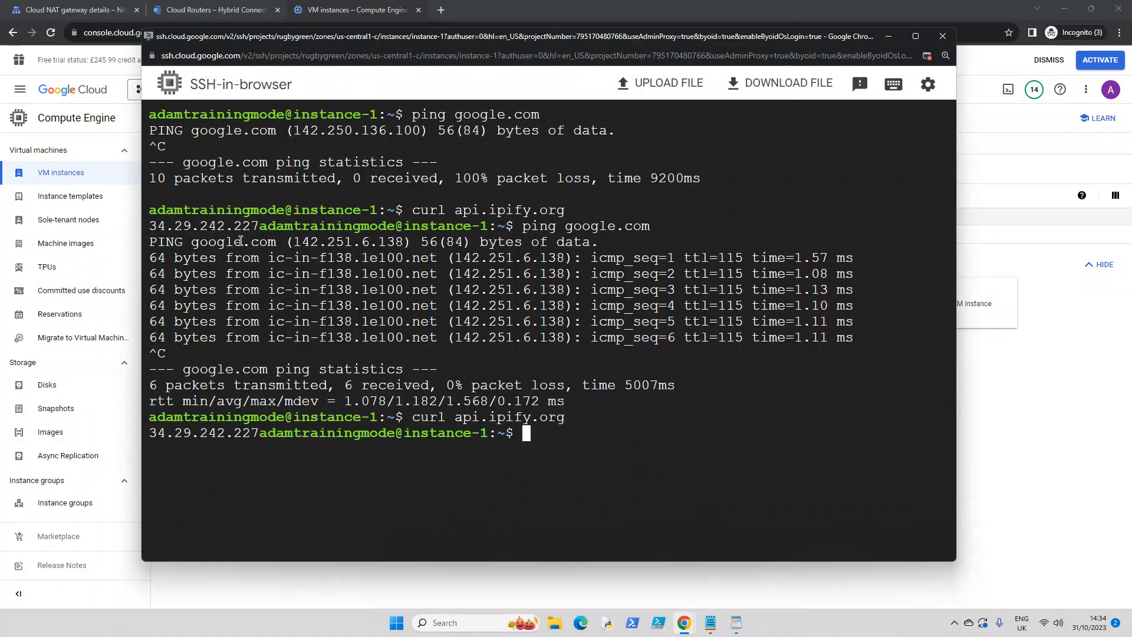
pyautogui.click(229, 12)
pyautogui.click(328, 13)
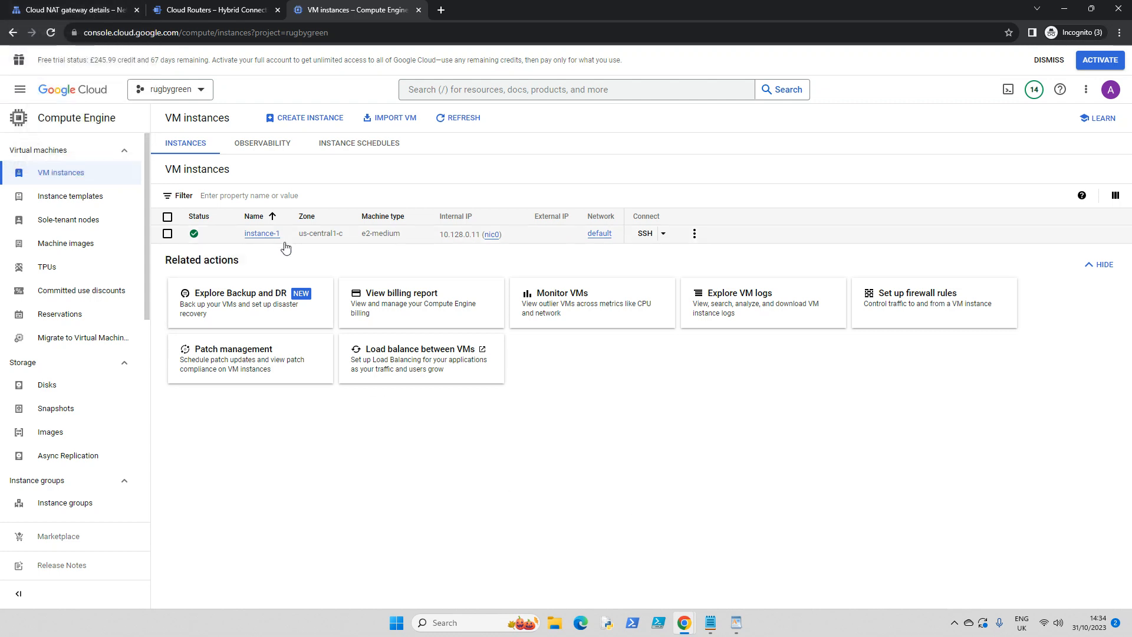
# - Start creating a VM similar to instance-1 and expand the advanced options of its configuration
pyautogui.click(258, 235)
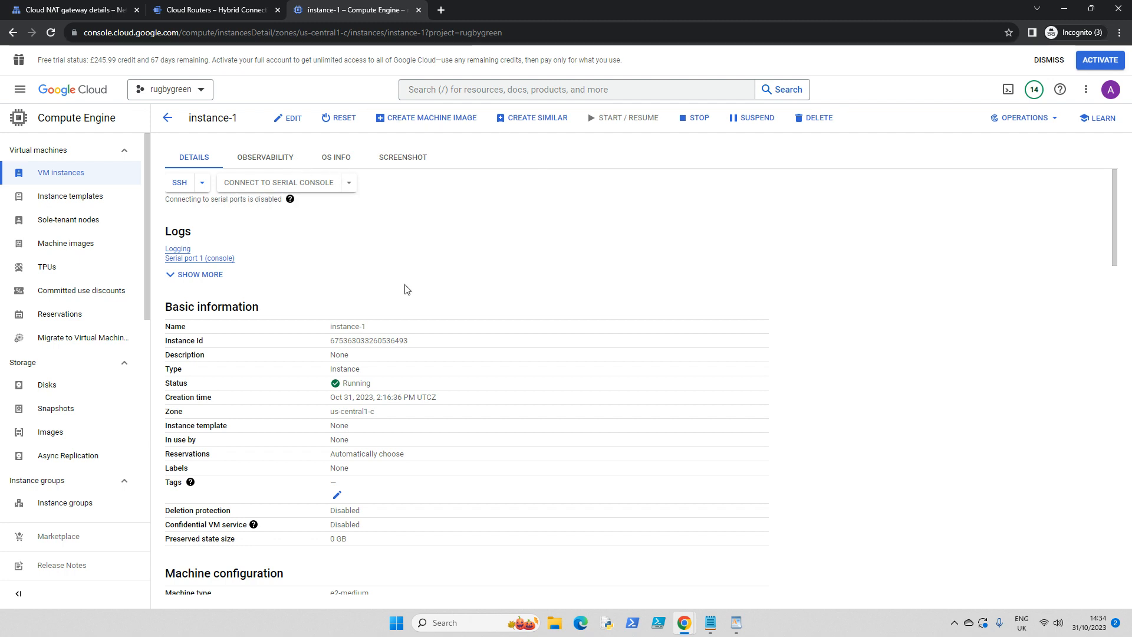
pyautogui.click(528, 124)
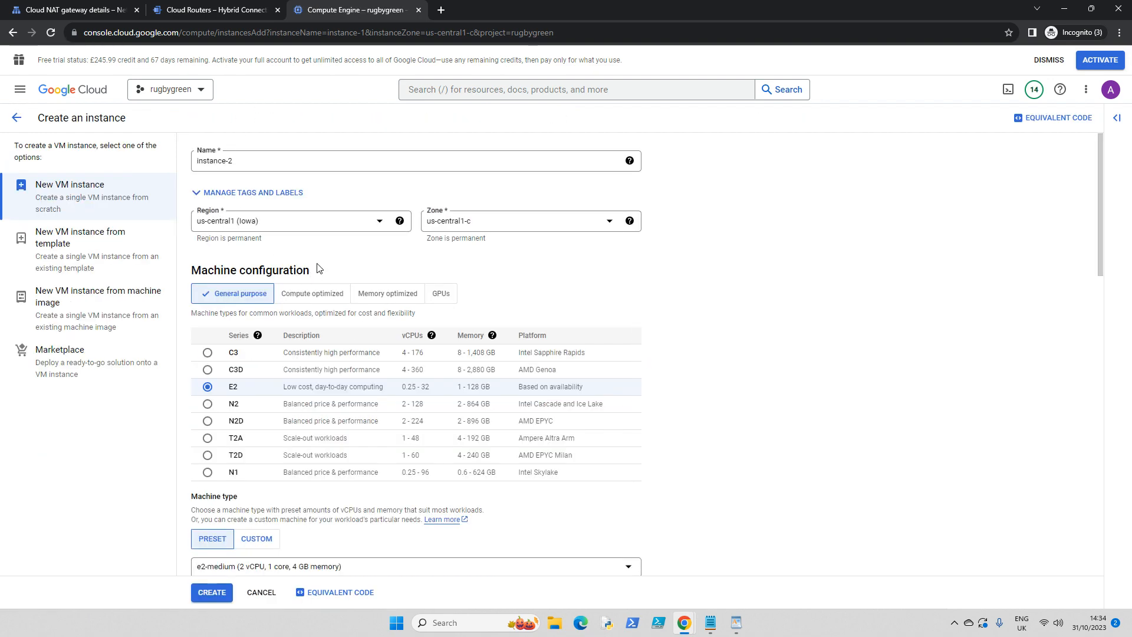
pyautogui.scroll(-8, 331, 265)
pyautogui.scroll(-7, 331, 265)
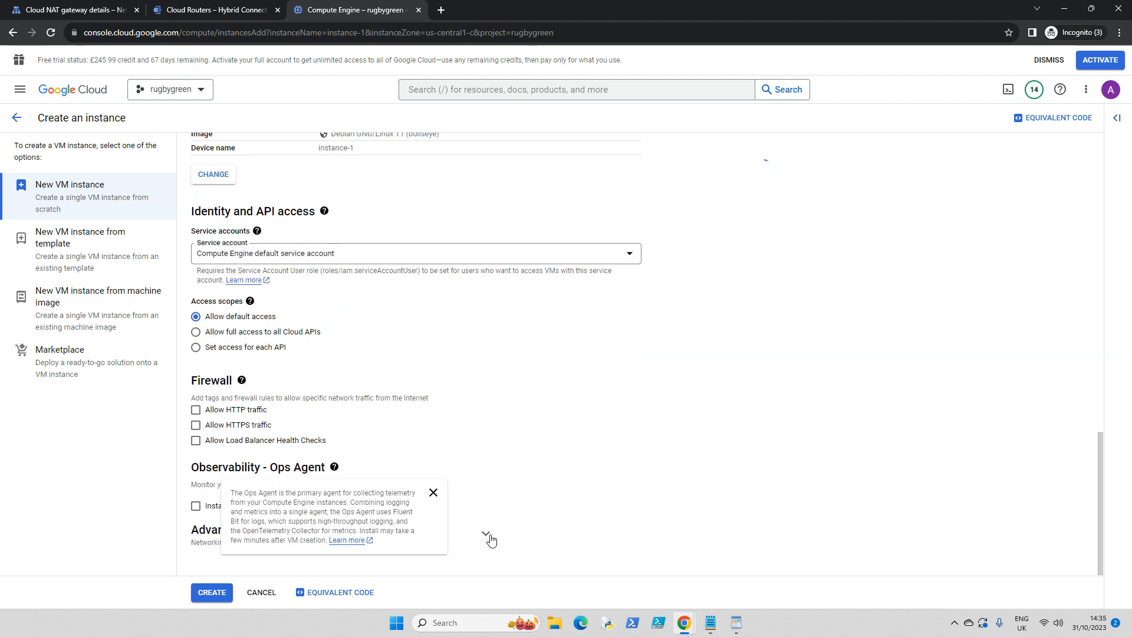
pyautogui.click(484, 534)
pyautogui.scroll(-3, 501, 395)
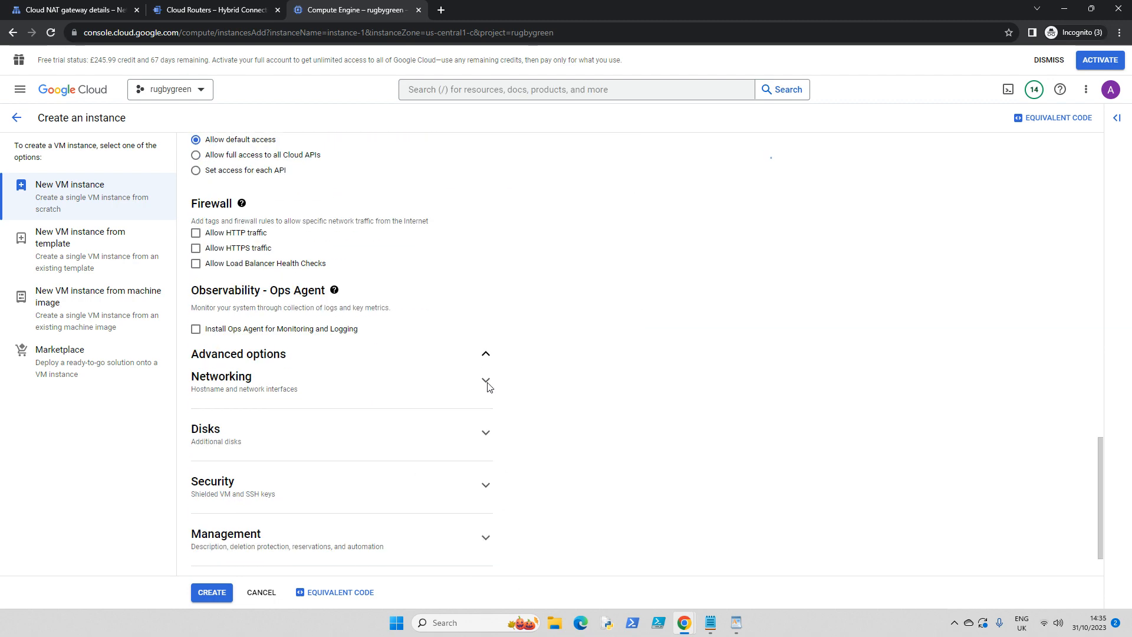
# - Check the new VM's default network interface, keeping its external IPv4 address at None, and create instance-2
pyautogui.click(293, 386)
pyautogui.scroll(-4, 573, 336)
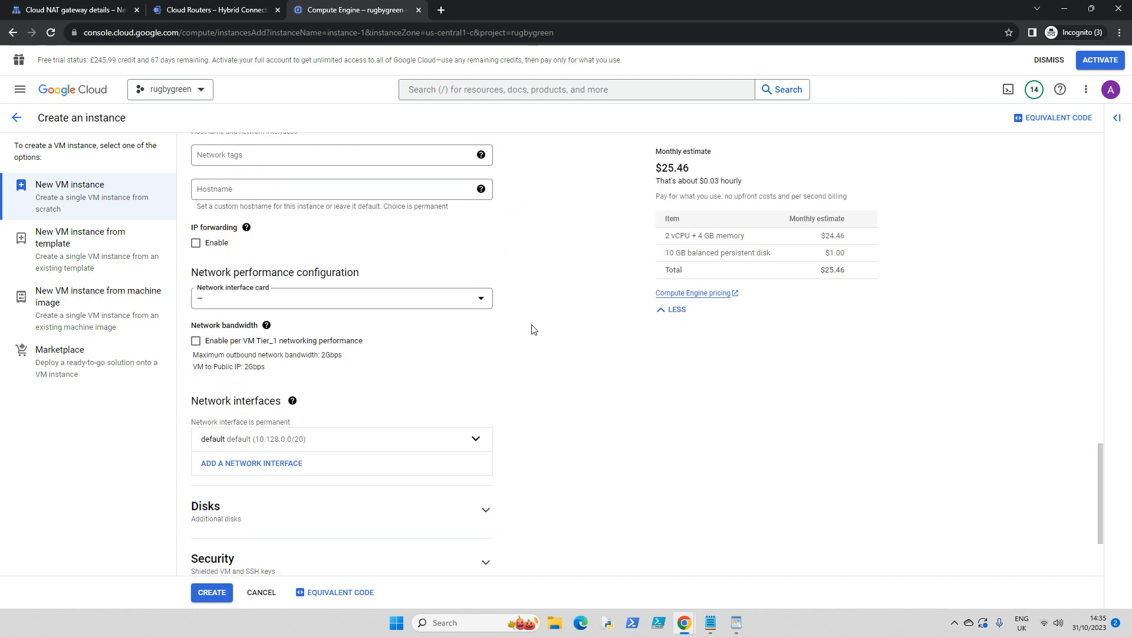
pyautogui.scroll(-2, 532, 329)
pyautogui.click(357, 313)
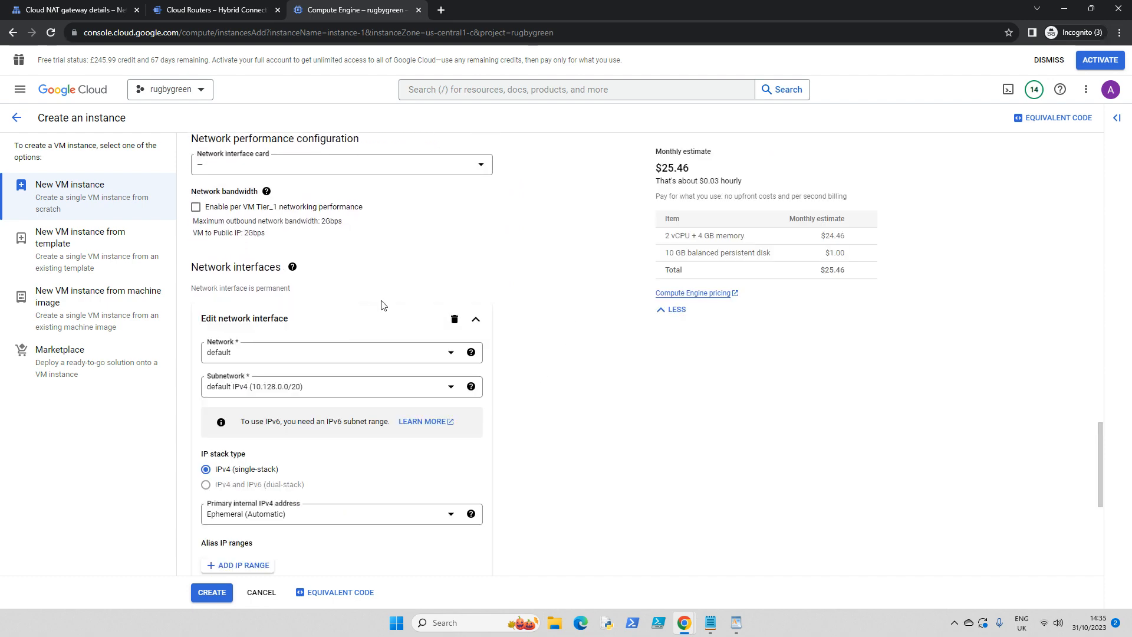
pyautogui.scroll(-3, 381, 305)
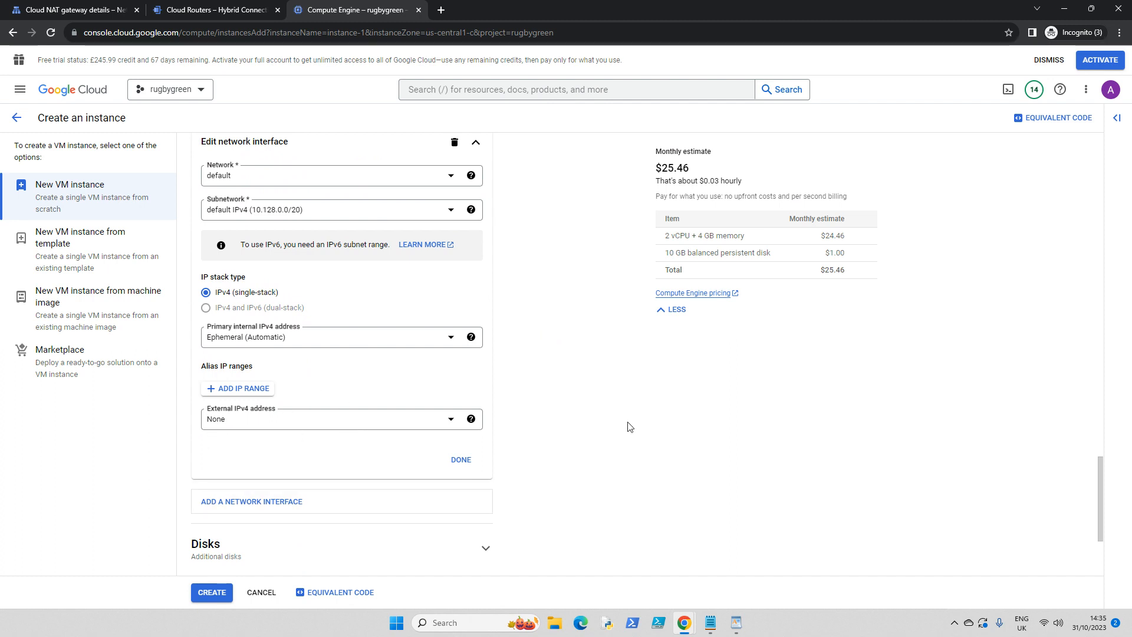
pyautogui.scroll(-3, 628, 427)
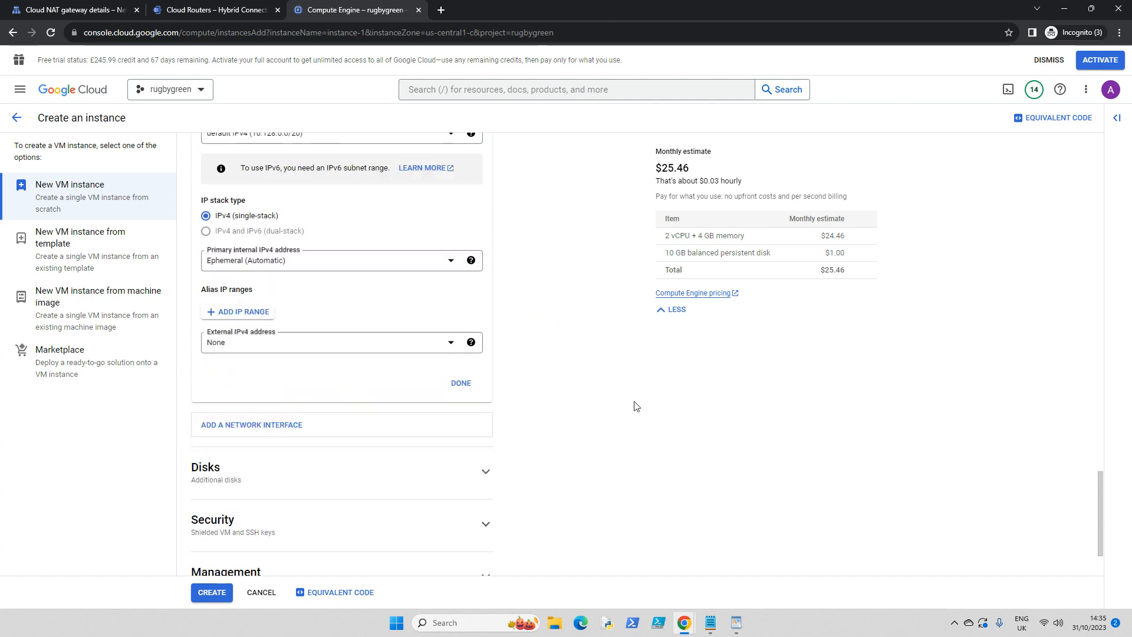
pyautogui.click(203, 594)
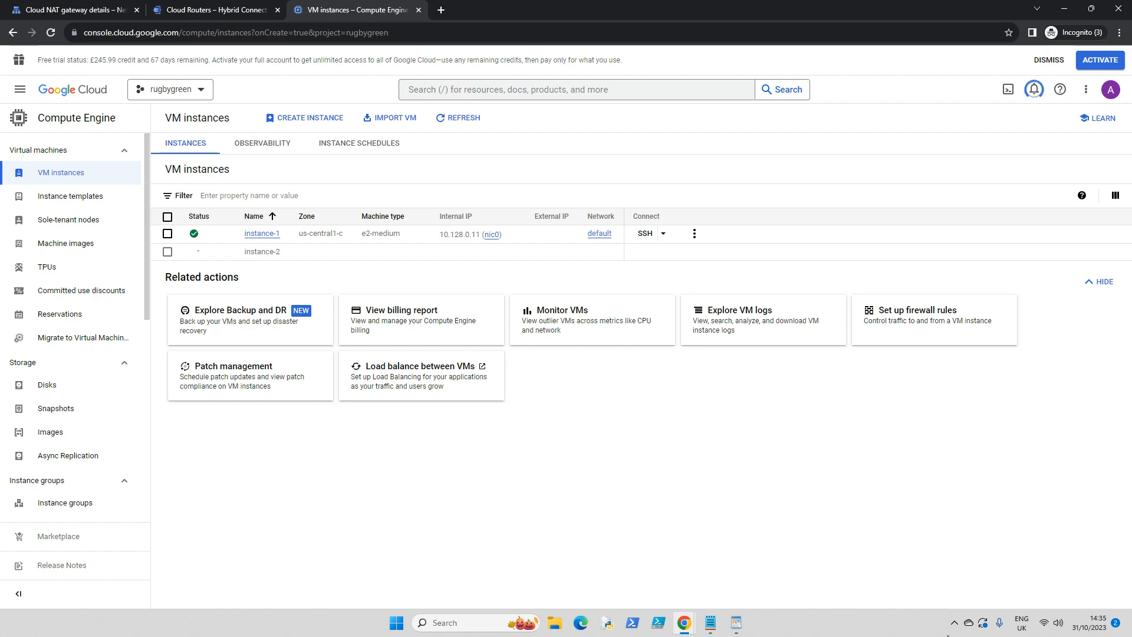
# - Review the ping and curl output in the instance-1 SSH session and minimize its window
pyautogui.moveTo(684, 623)
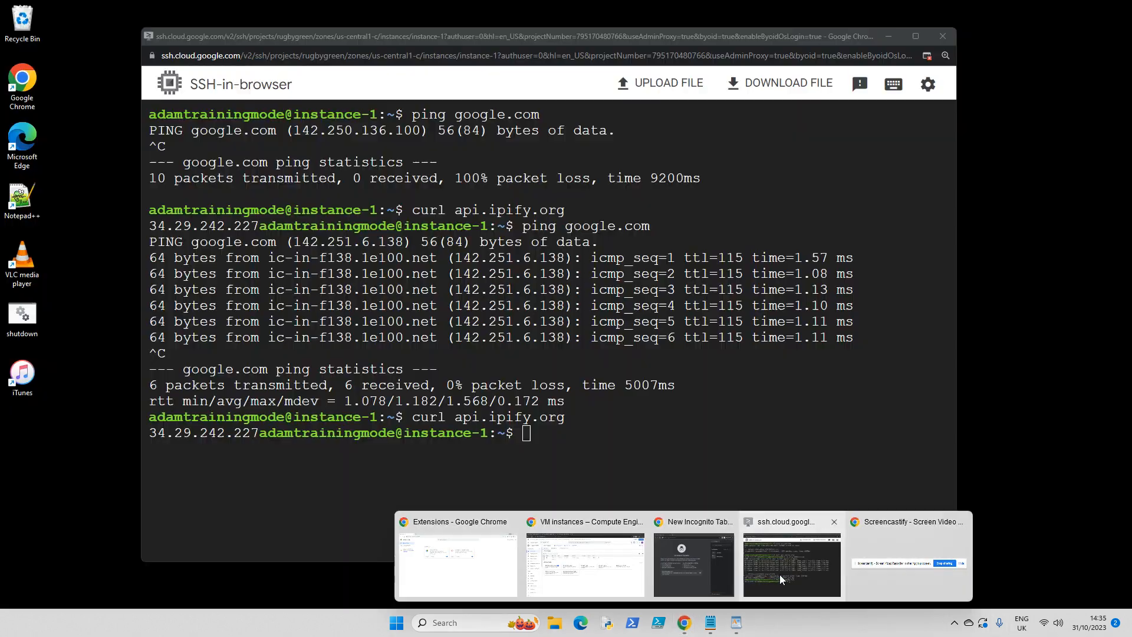
pyautogui.click(780, 574)
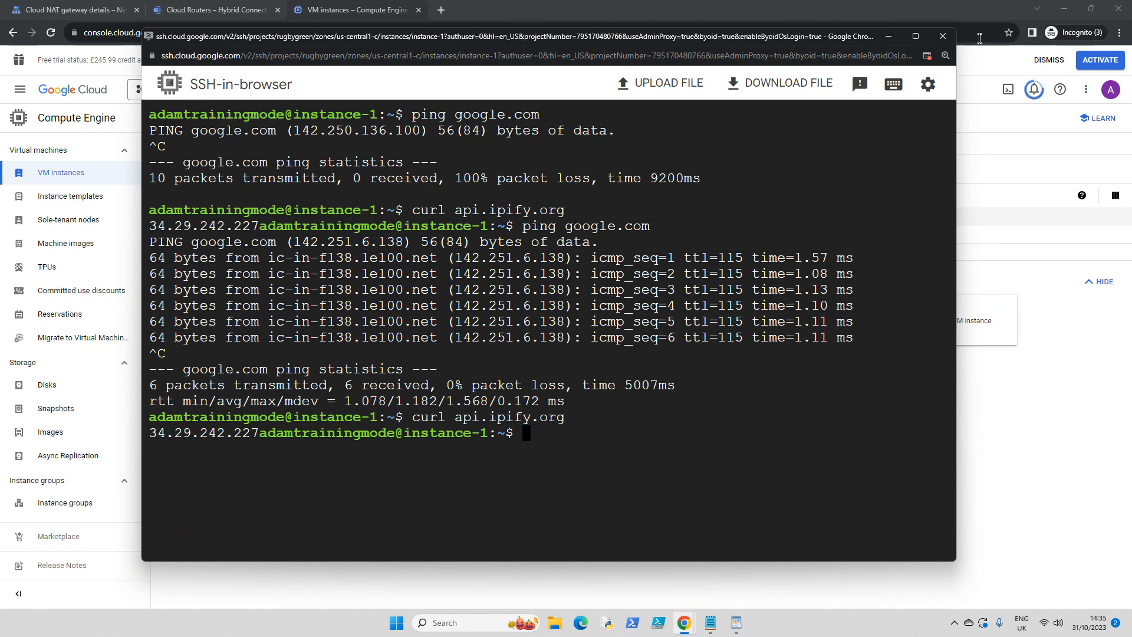
pyautogui.click(890, 37)
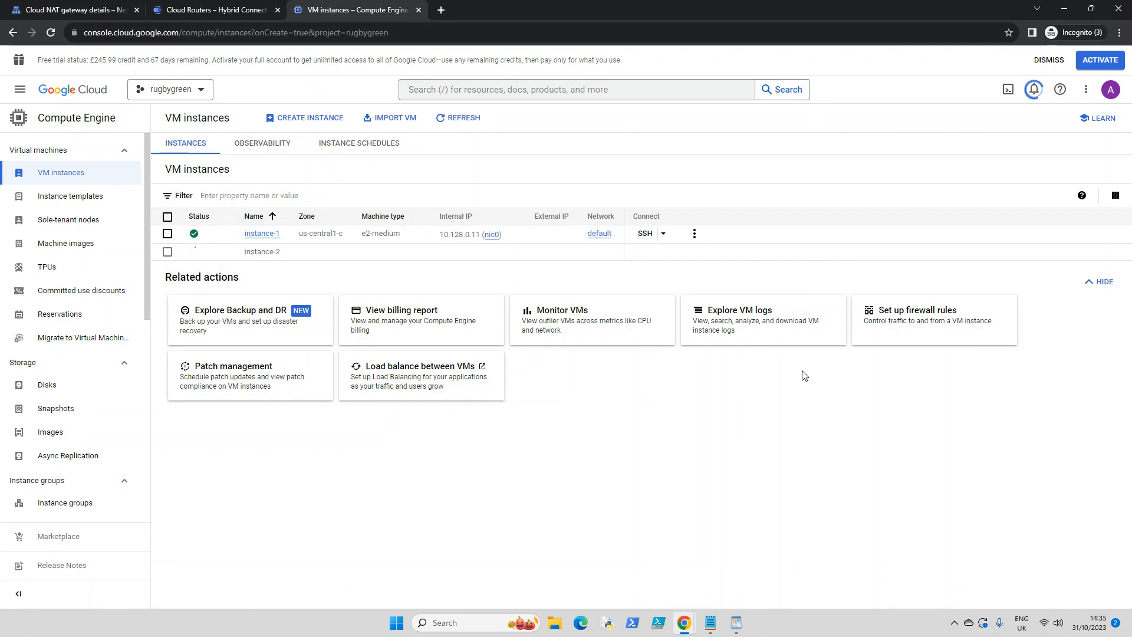
pyautogui.click(684, 622)
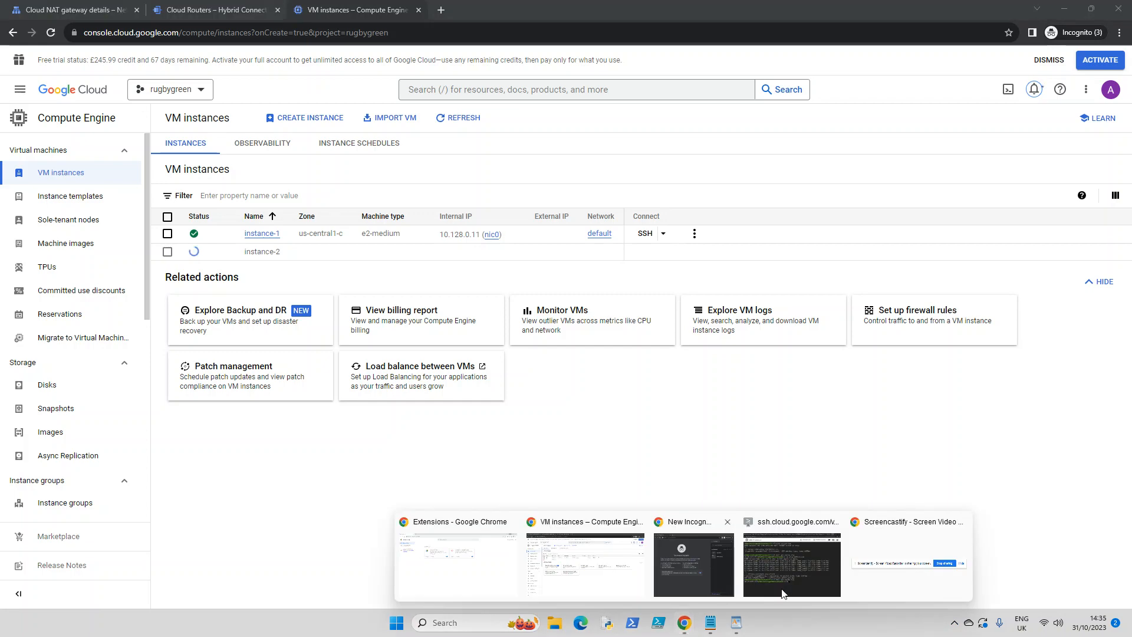
pyautogui.click(489, 580)
pyautogui.click(1064, 34)
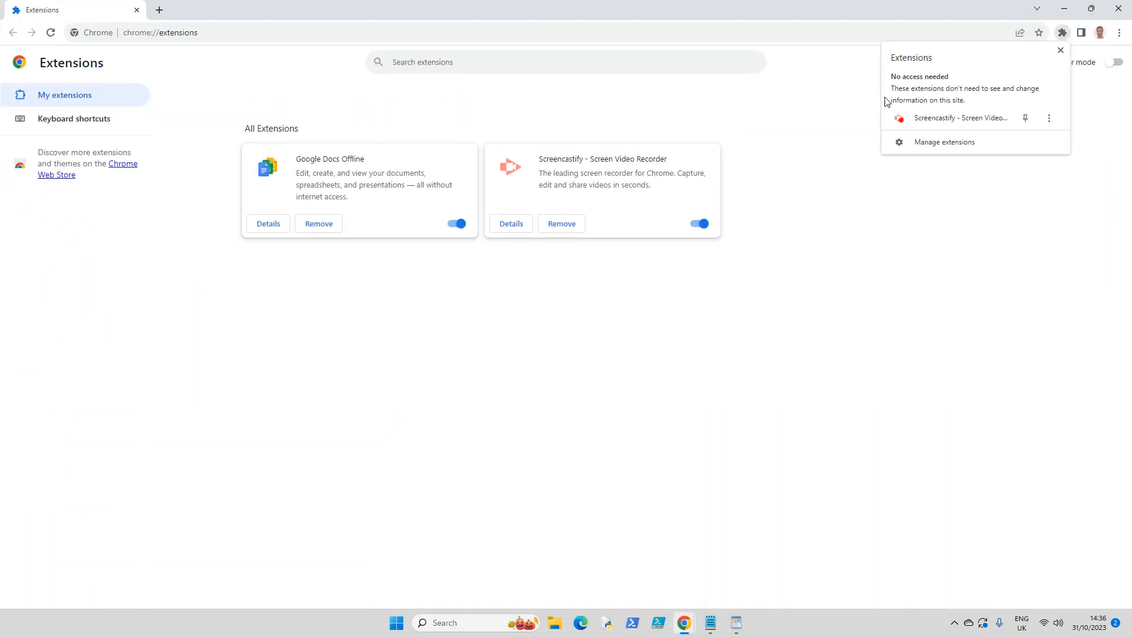
pyautogui.click(981, 118)
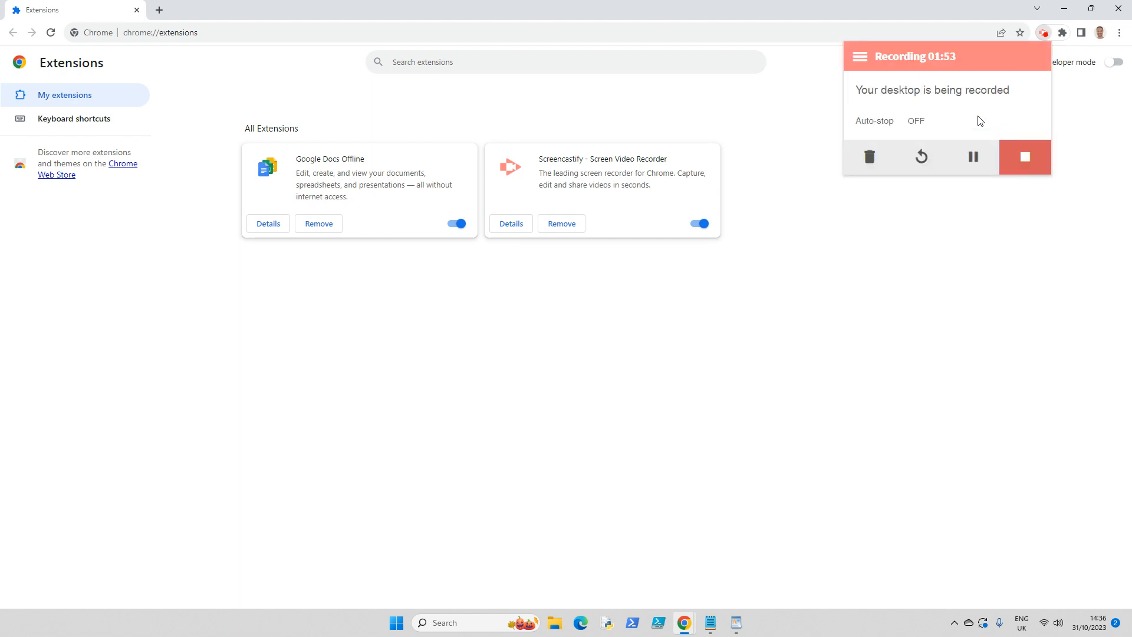
pyautogui.click(1065, 9)
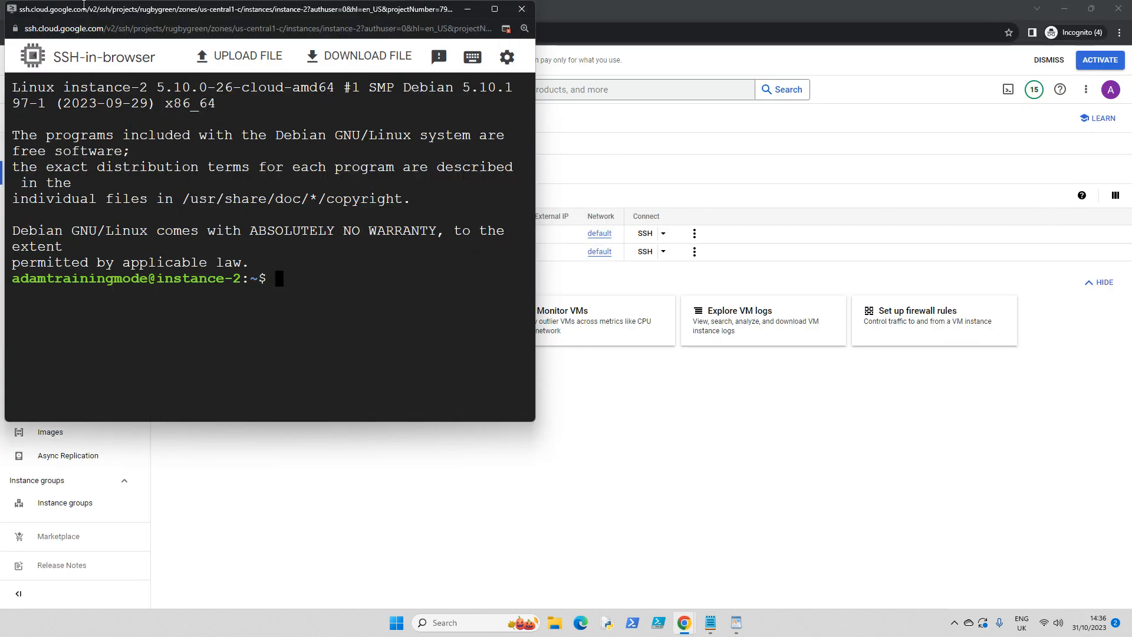
# - Arrange the instance-1 and instance-2 SSH windows side by side, shrinking the instance-1 window to fit
pyautogui.moveTo(195, 13); pyautogui.dragTo(315, 80)
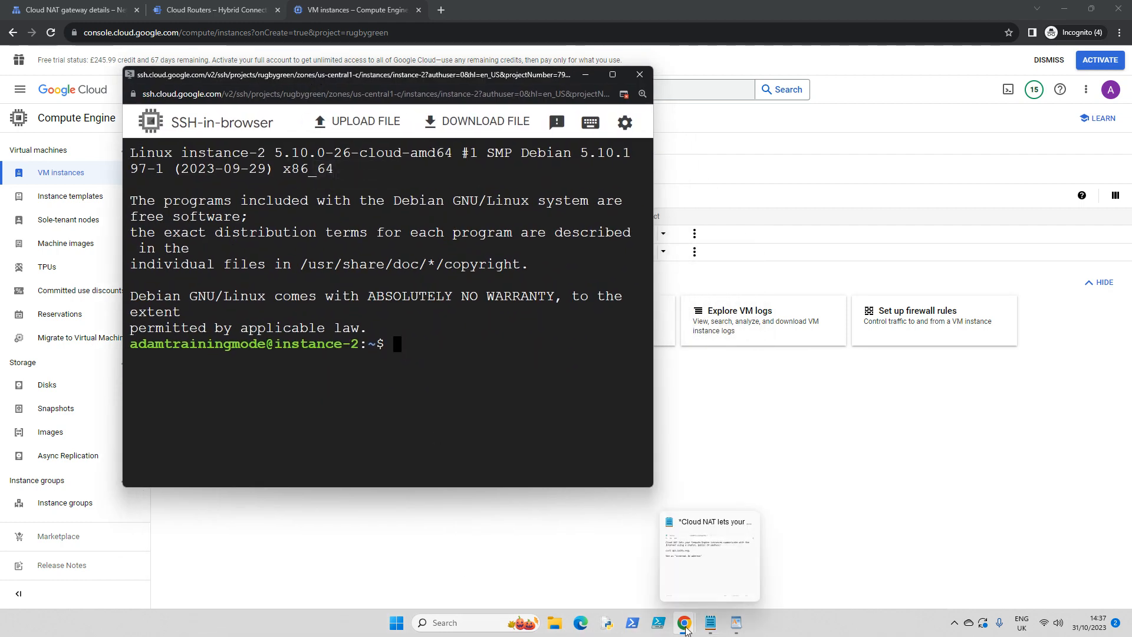
pyautogui.click(686, 631)
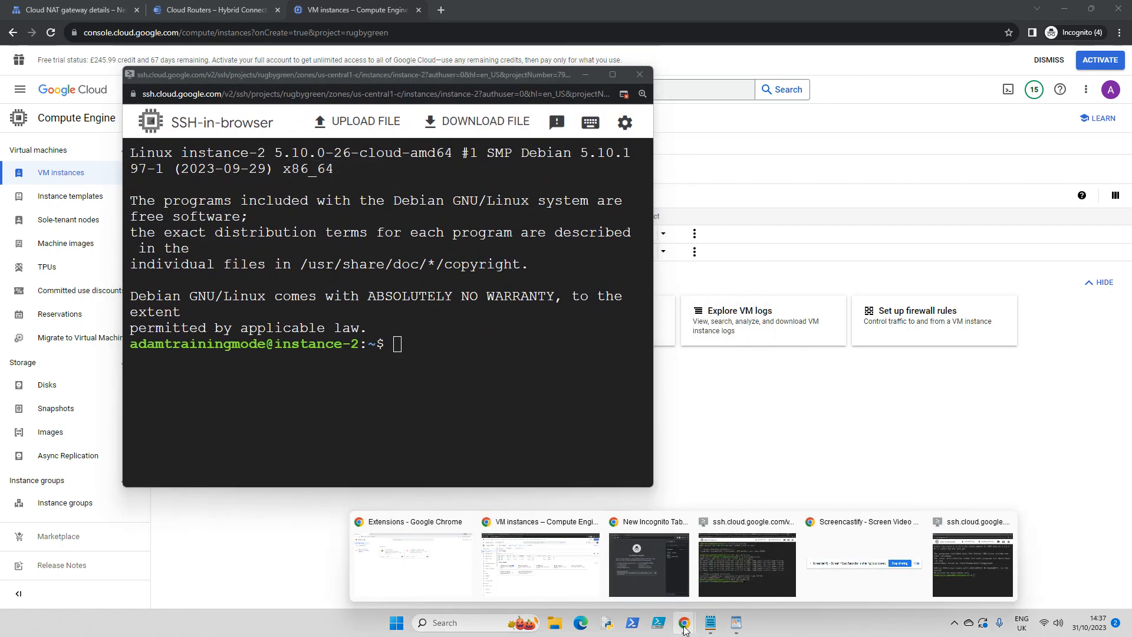
pyautogui.click(752, 579)
pyautogui.moveTo(411, 39); pyautogui.dragTo(676, 46)
pyautogui.moveTo(224, 80); pyautogui.dragTo(137, 69)
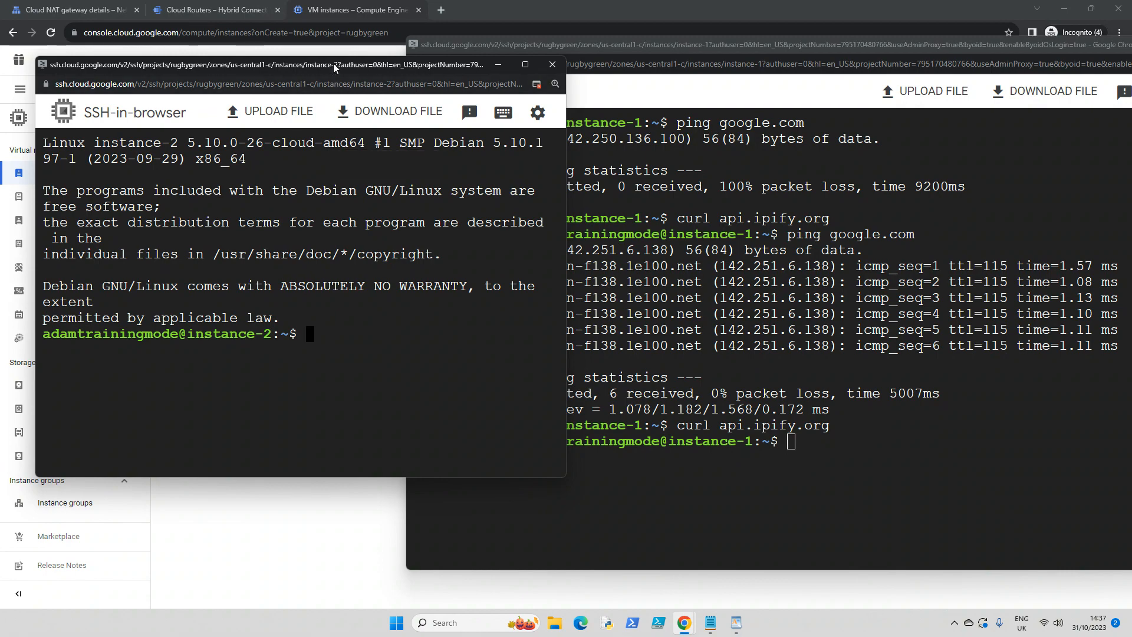
pyautogui.moveTo(359, 67); pyautogui.dragTo(952, 116)
pyautogui.moveTo(716, 40); pyautogui.dragTo(319, 40)
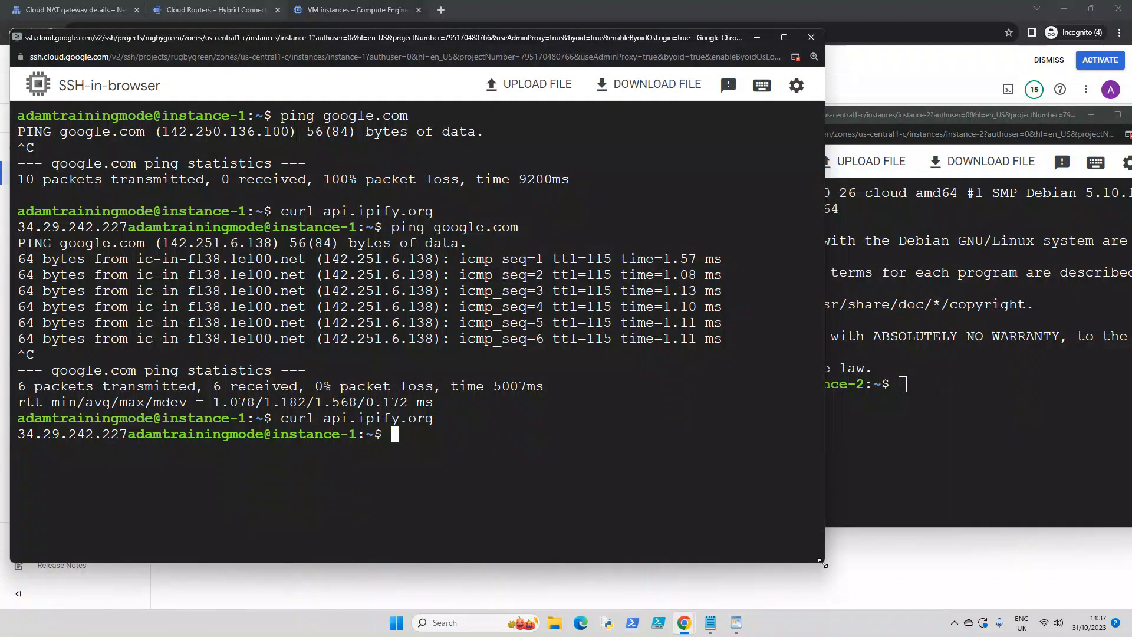
pyautogui.moveTo(829, 558); pyautogui.dragTo(555, 535)
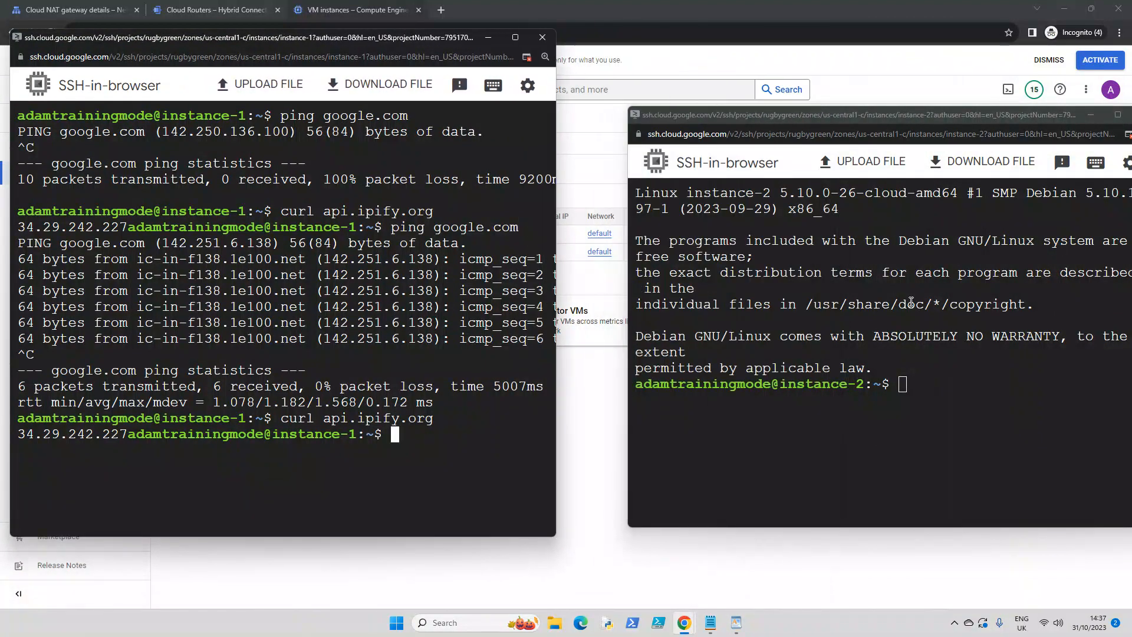
pyautogui.moveTo(883, 118); pyautogui.dragTo(812, 27)
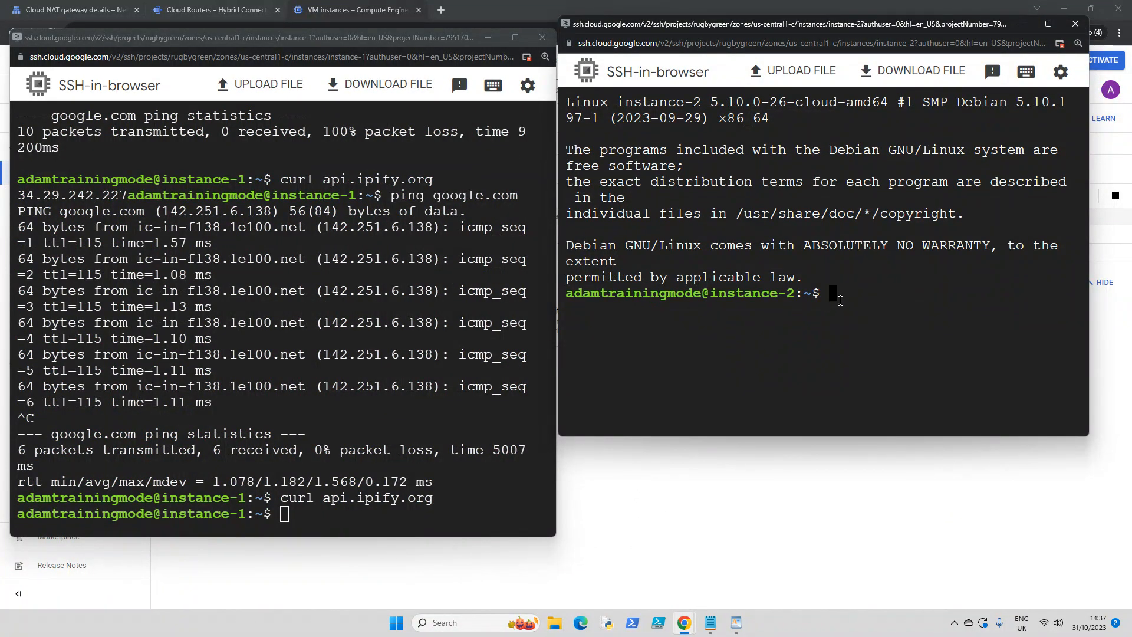
# - Query the public IP address of instance-2 by running curl api.ipify.org in its SSH session
pyautogui.write('curl api.ipify.org')
pyautogui.press('Return')
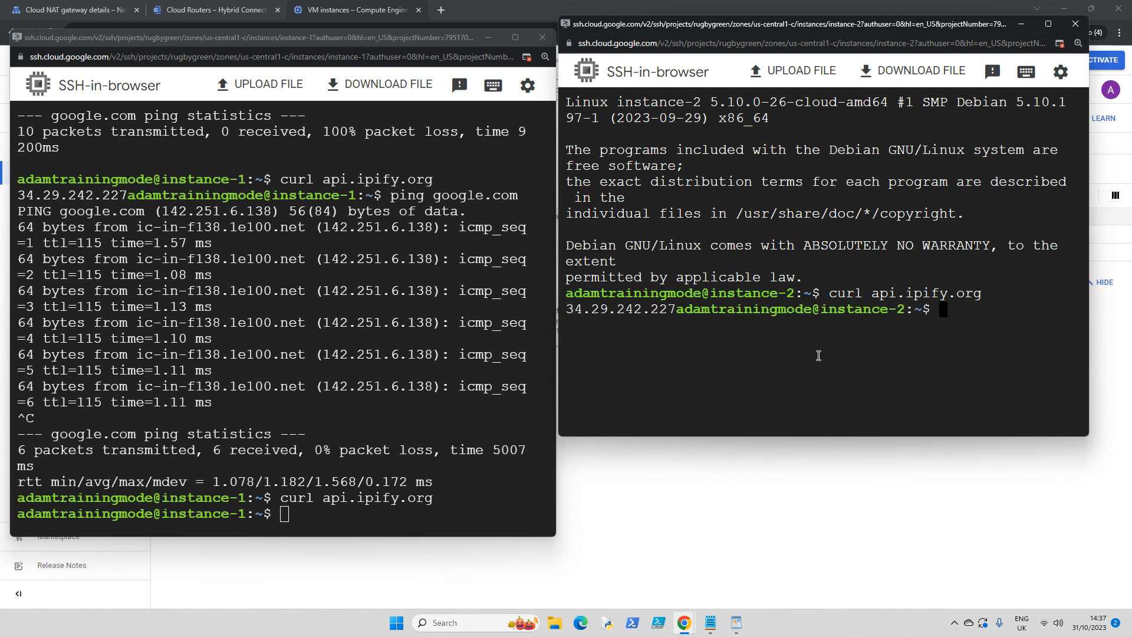
# - Test internet connectivity from instance-2 by pinging bbc.com, and stop the ping after several replies
pyautogui.write('ping bbc.com')
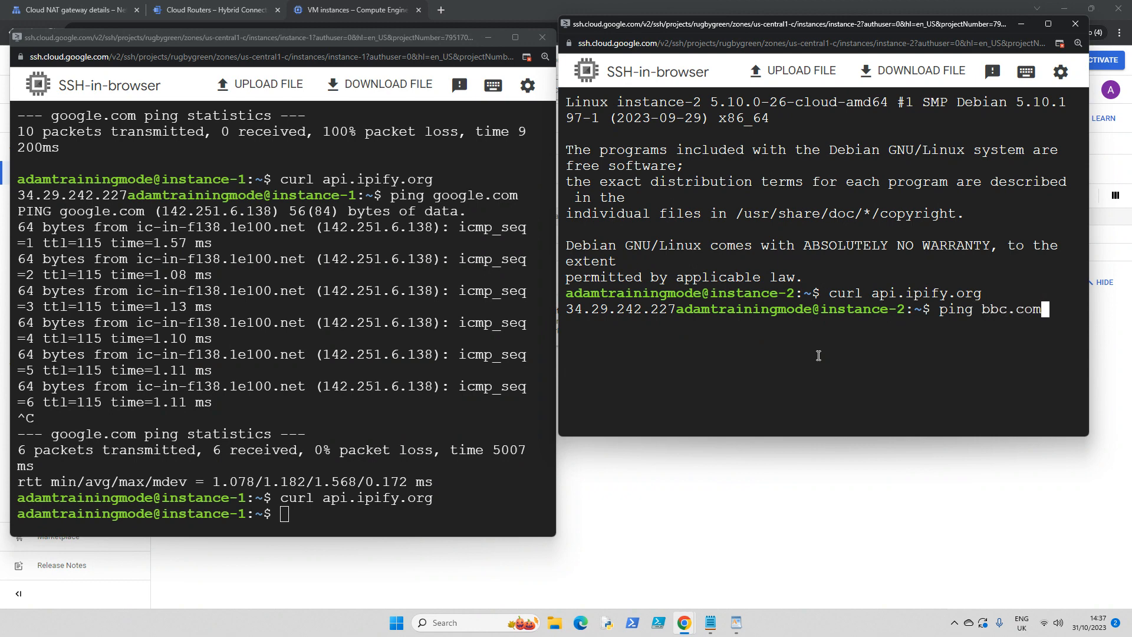
pyautogui.press('Return')
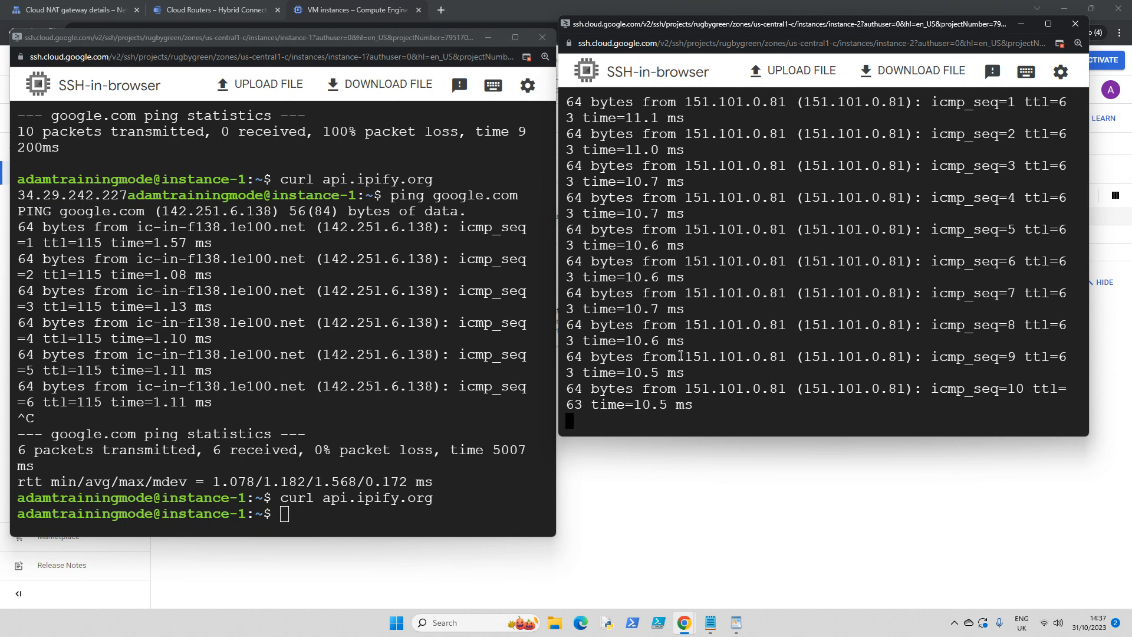
pyautogui.hotkey('ctrl', 'c')
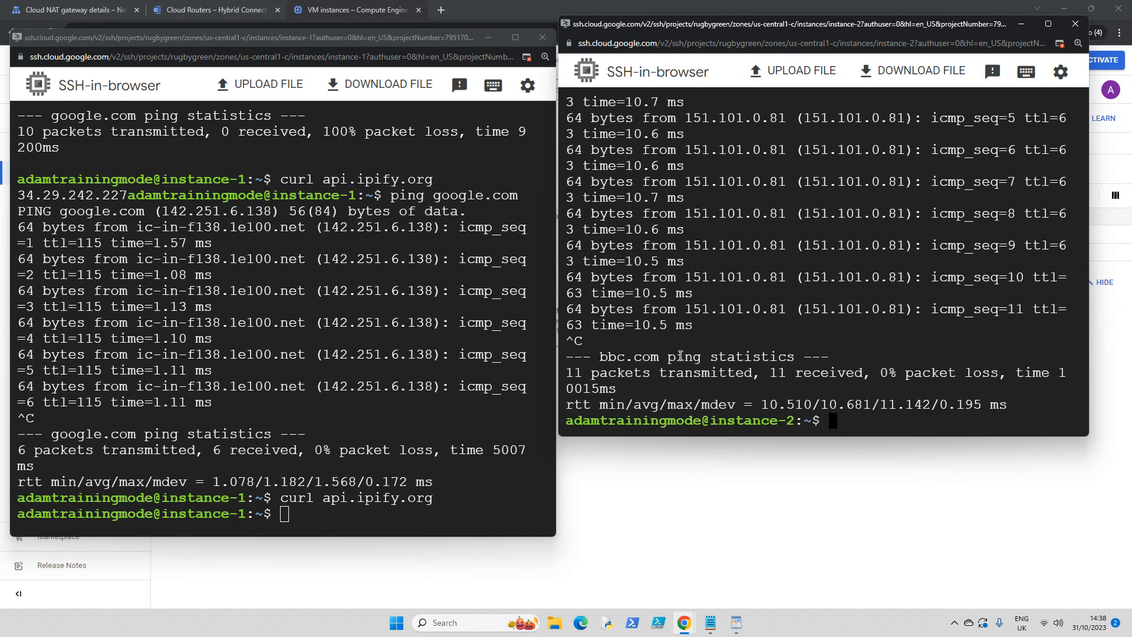
# - View the project's VPC networks list in the Cloud console and return to the VM instances list
pyautogui.click(600, 538)
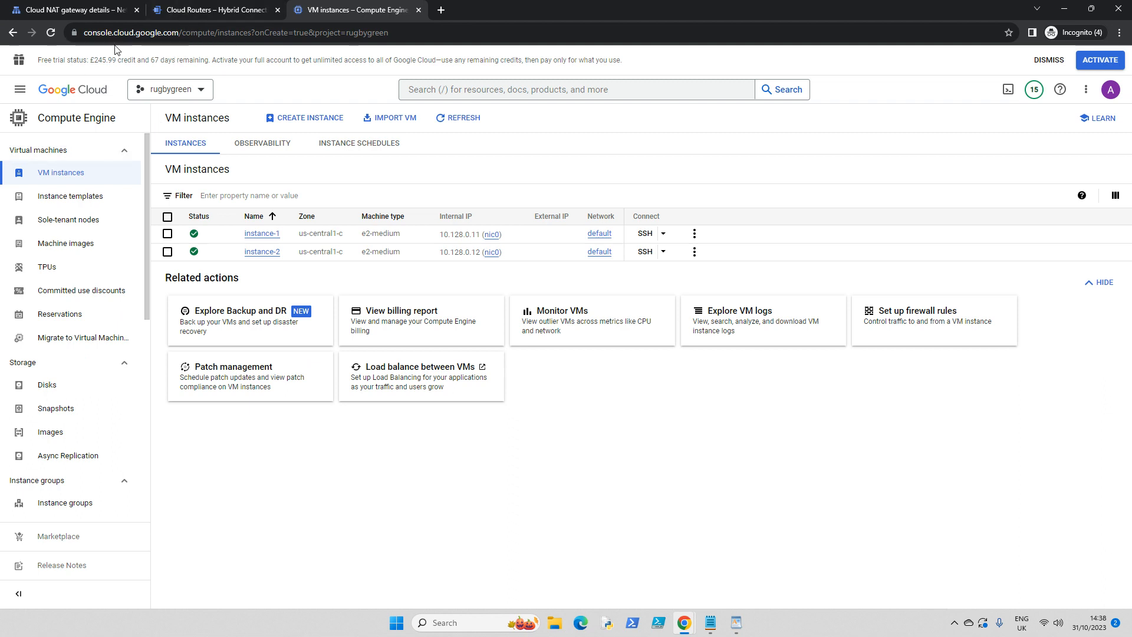
pyautogui.click(201, 11)
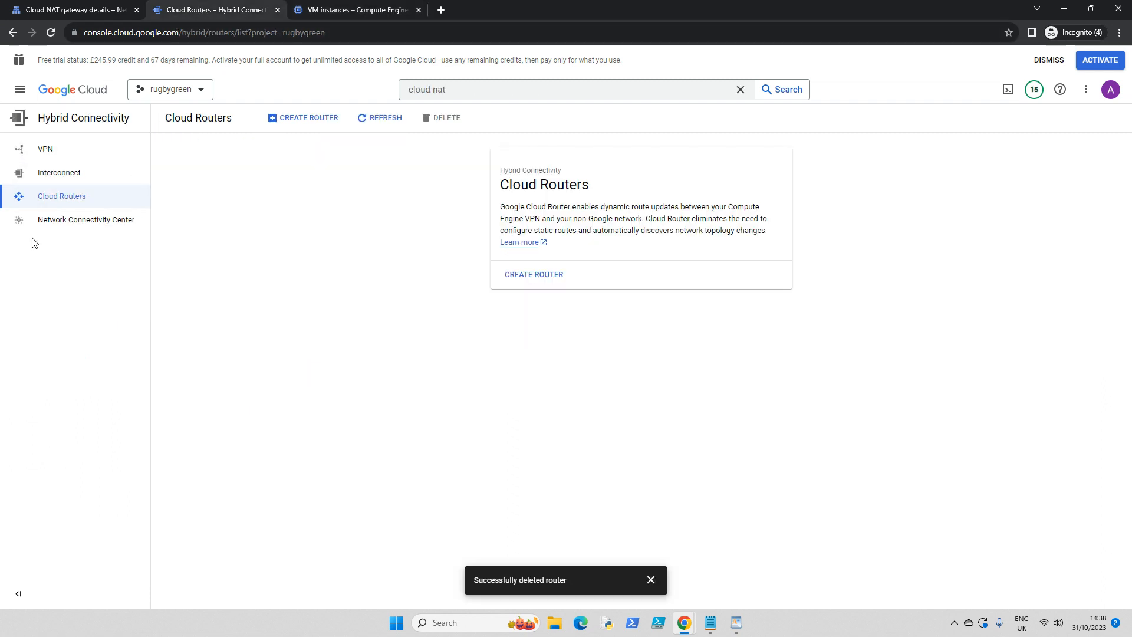
pyautogui.click(20, 89)
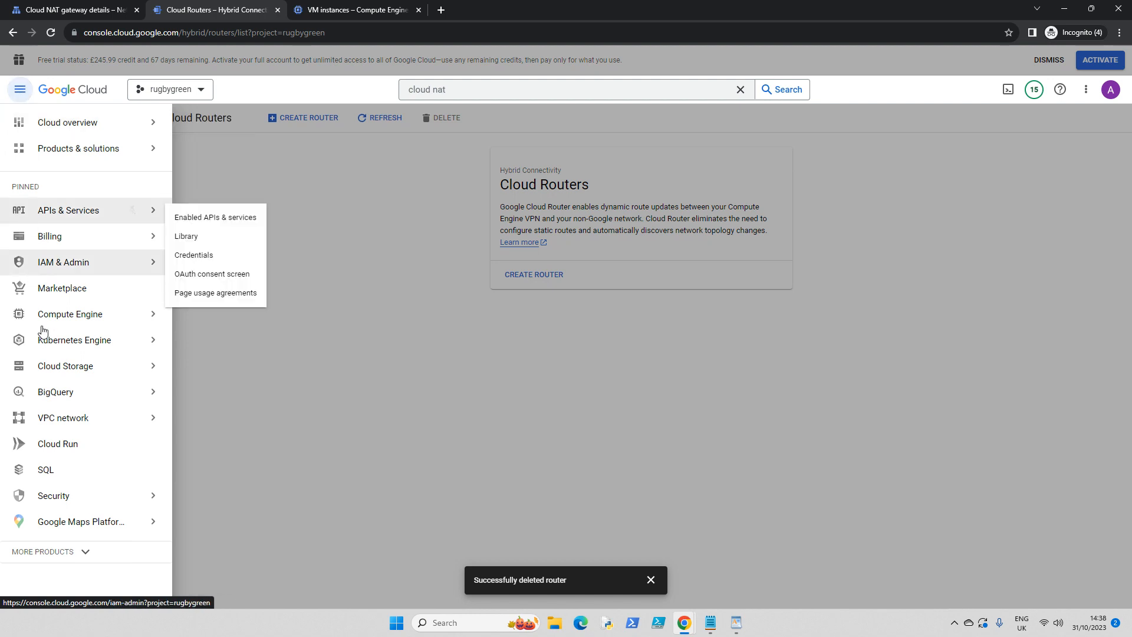
pyautogui.moveTo(75, 425)
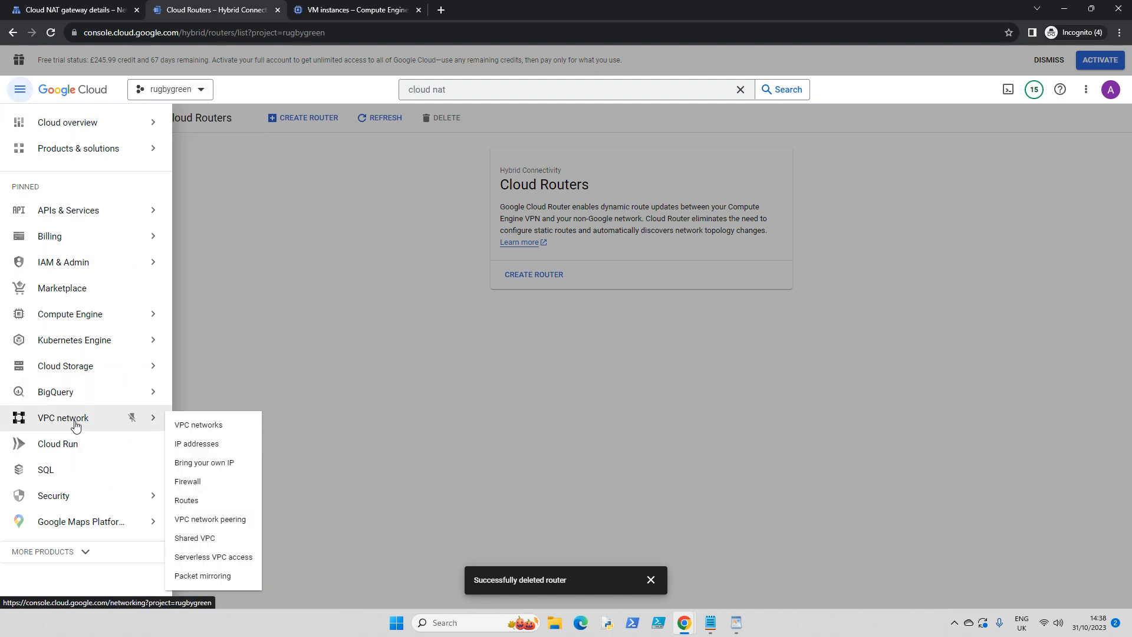
pyautogui.click(210, 425)
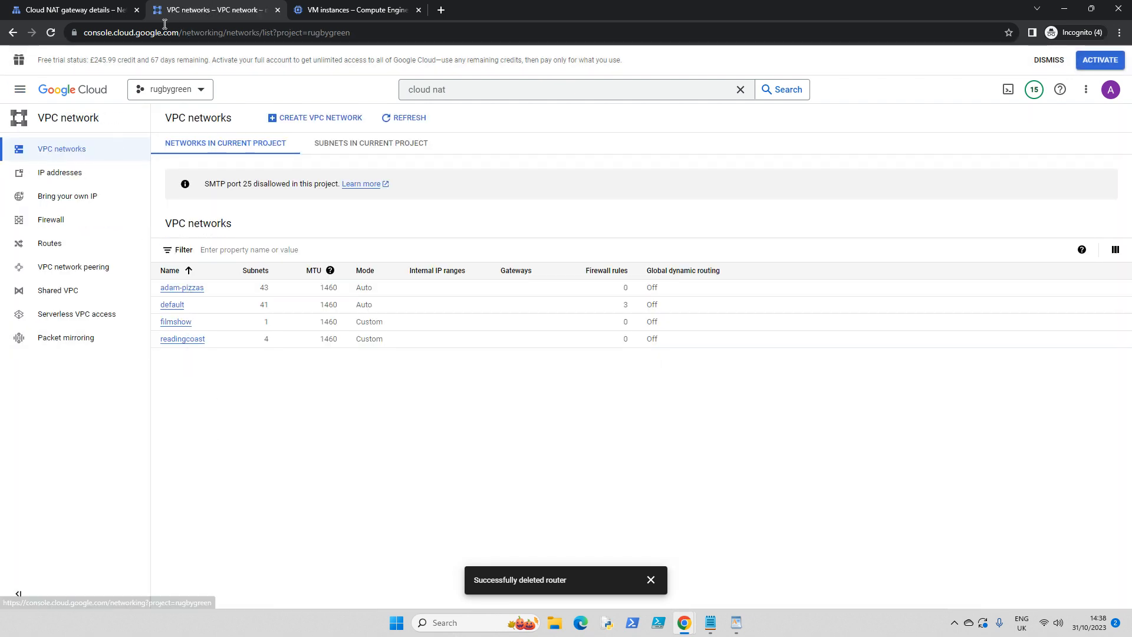
pyautogui.click(328, 11)
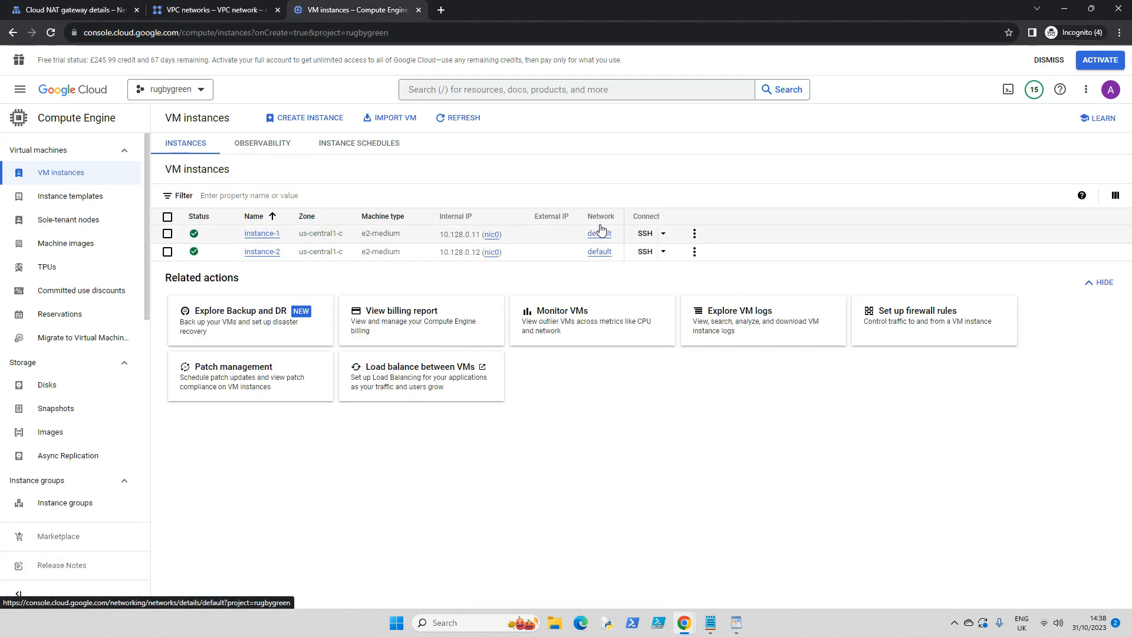
# - Examine the default VPC network's details, reviewing its subnets with their regions, internal IP ranges and gateways
pyautogui.click(195, 9)
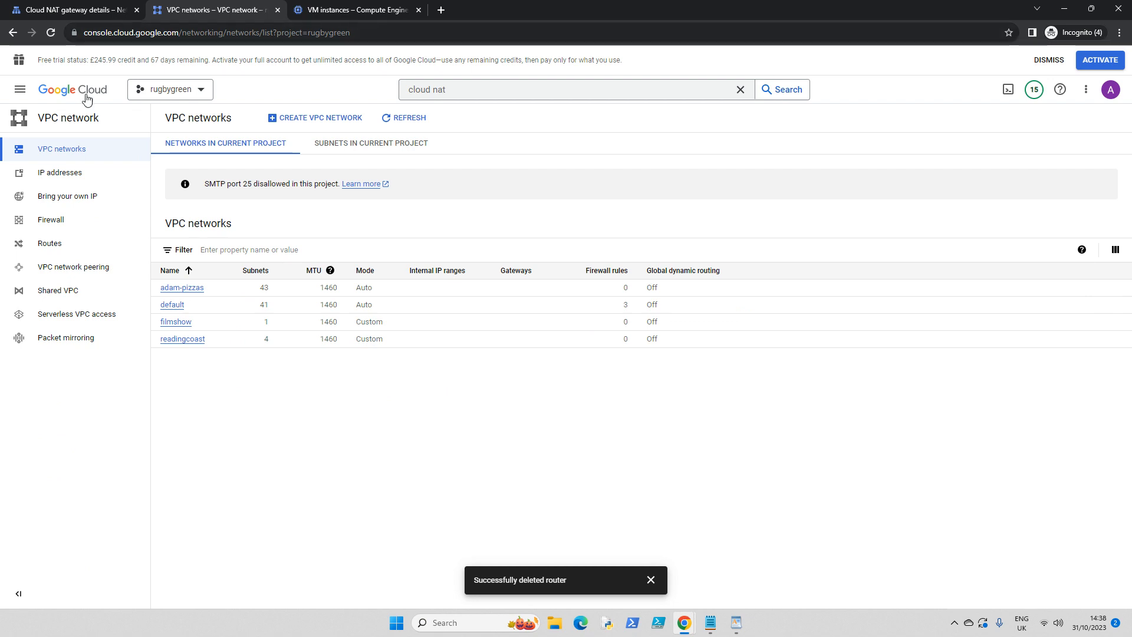
pyautogui.click(172, 307)
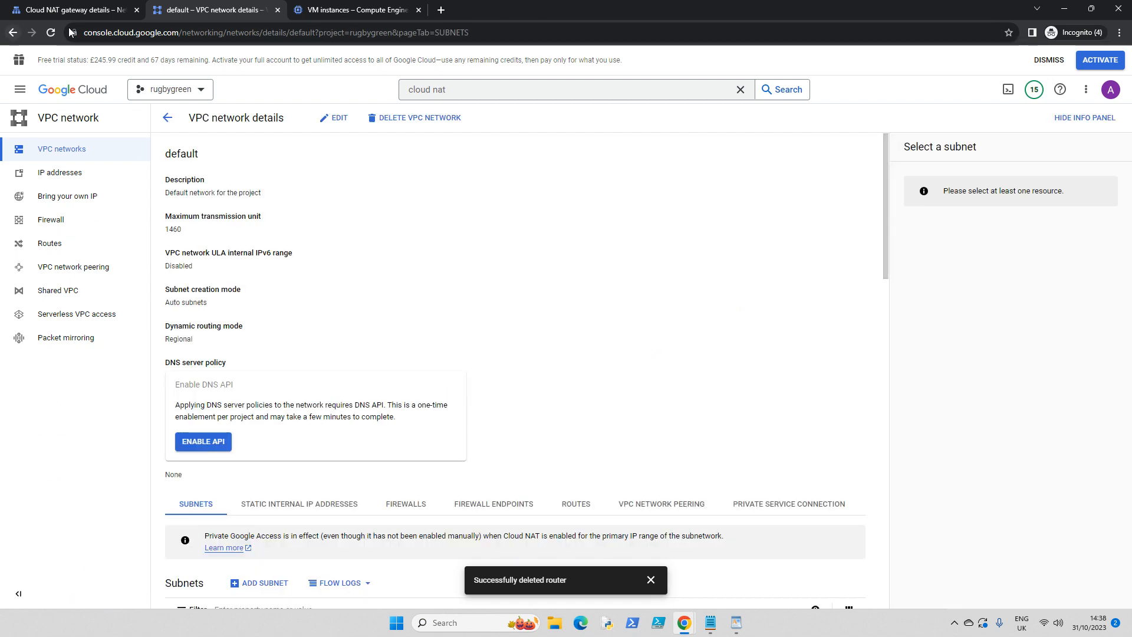
pyautogui.scroll(-3, 554, 232)
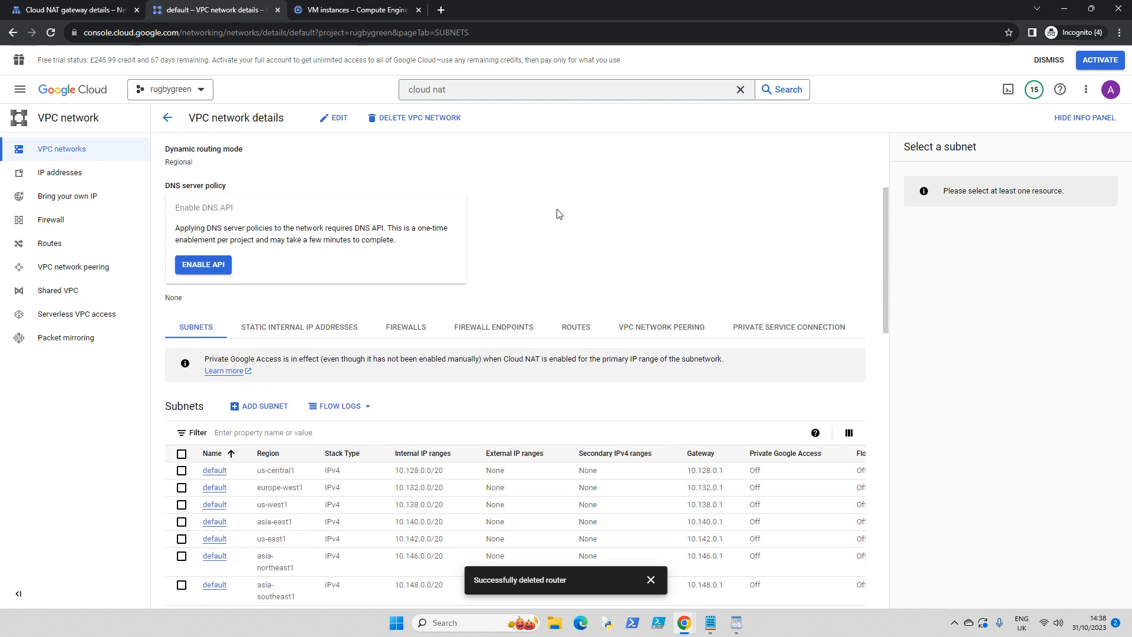
pyautogui.scroll(-1, 559, 214)
pyautogui.scroll(-1, 558, 213)
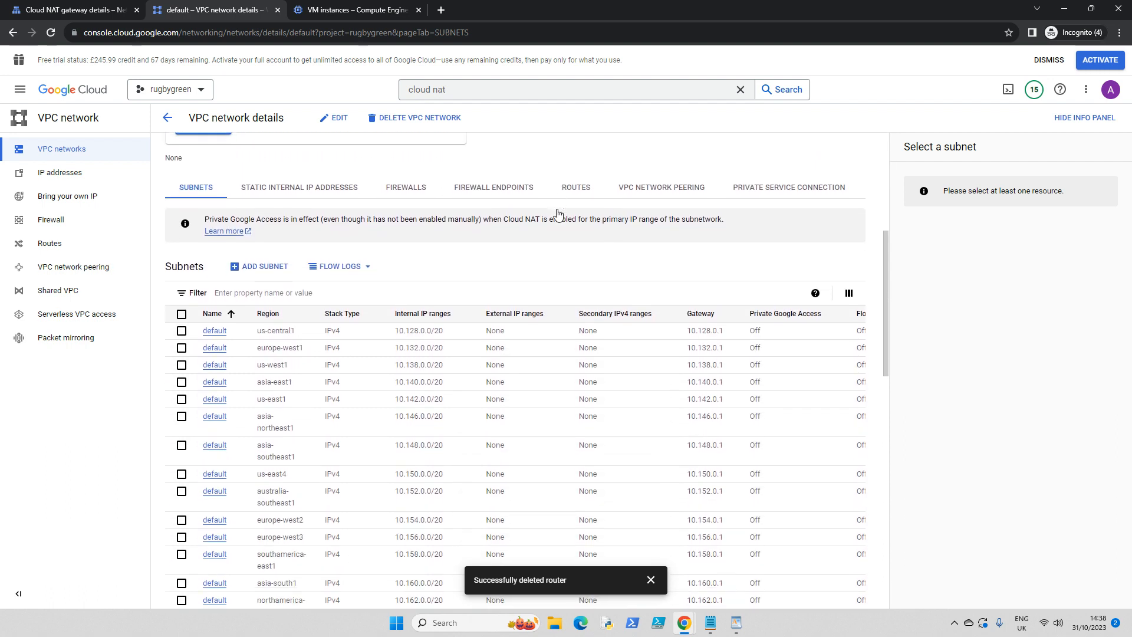
pyautogui.scroll(2, 381, 304)
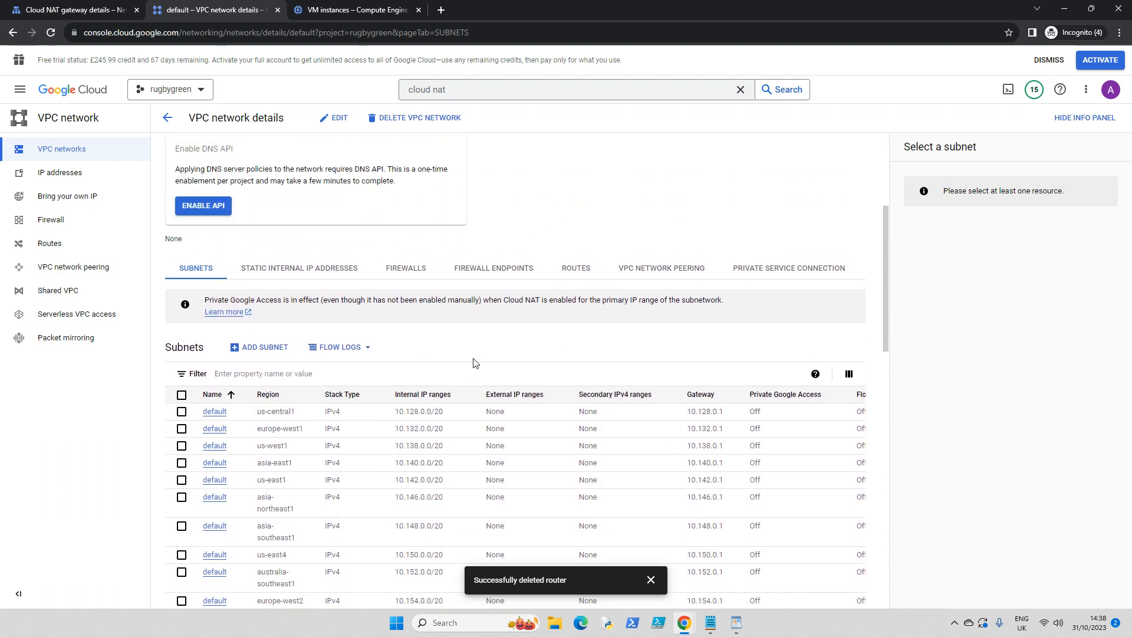
pyautogui.scroll(-3, 475, 362)
pyautogui.scroll(-1, 361, 271)
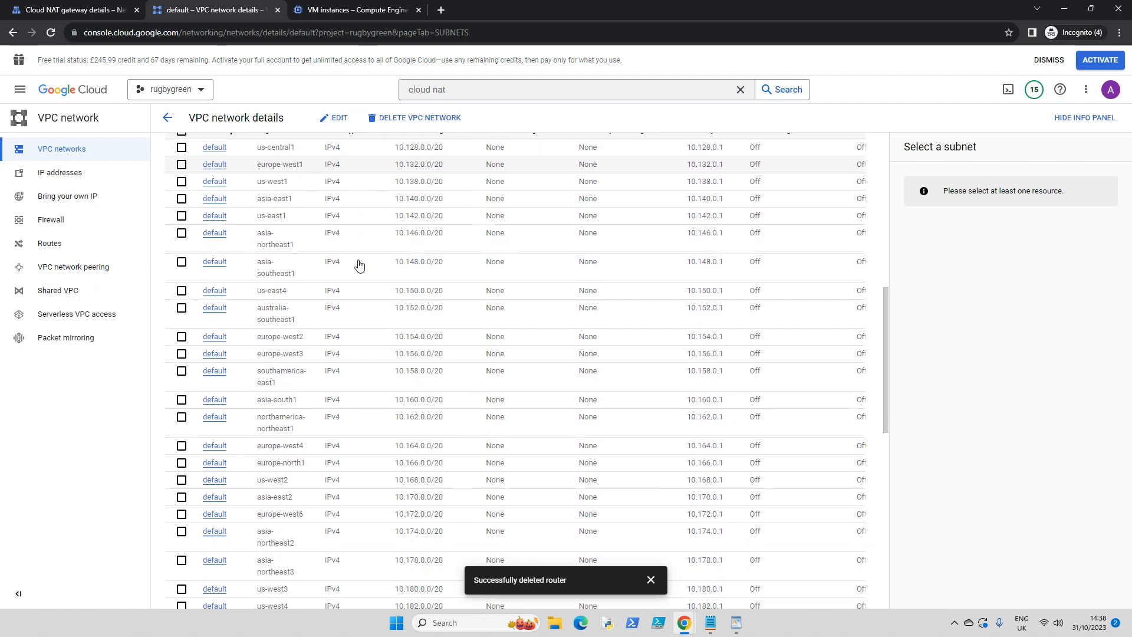
pyautogui.scroll(-4, 361, 262)
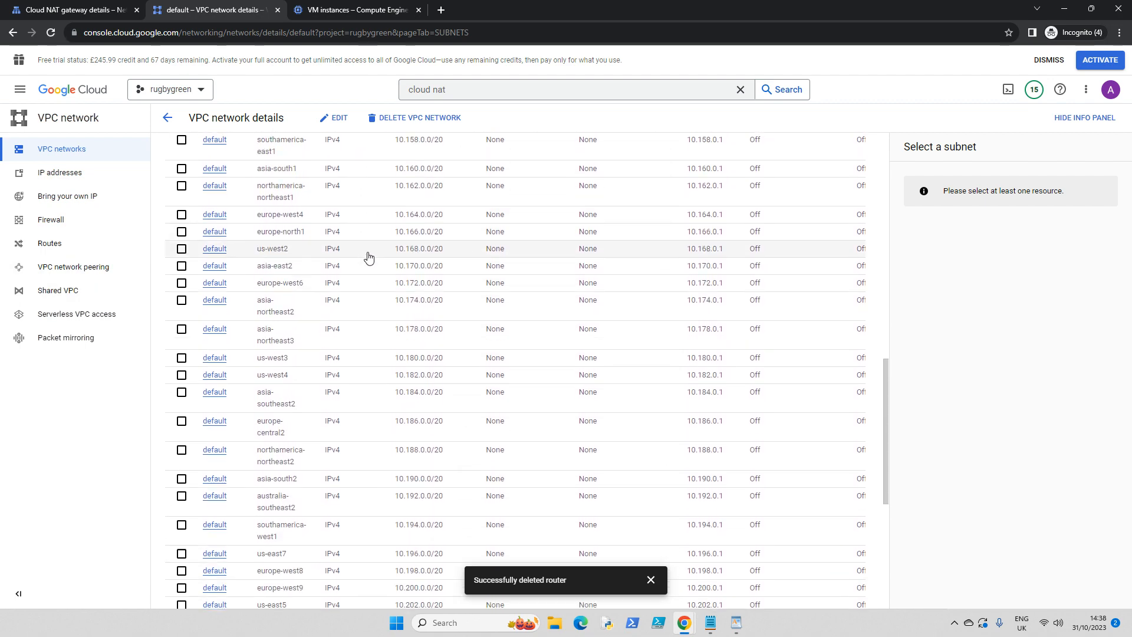
pyautogui.scroll(6, 369, 257)
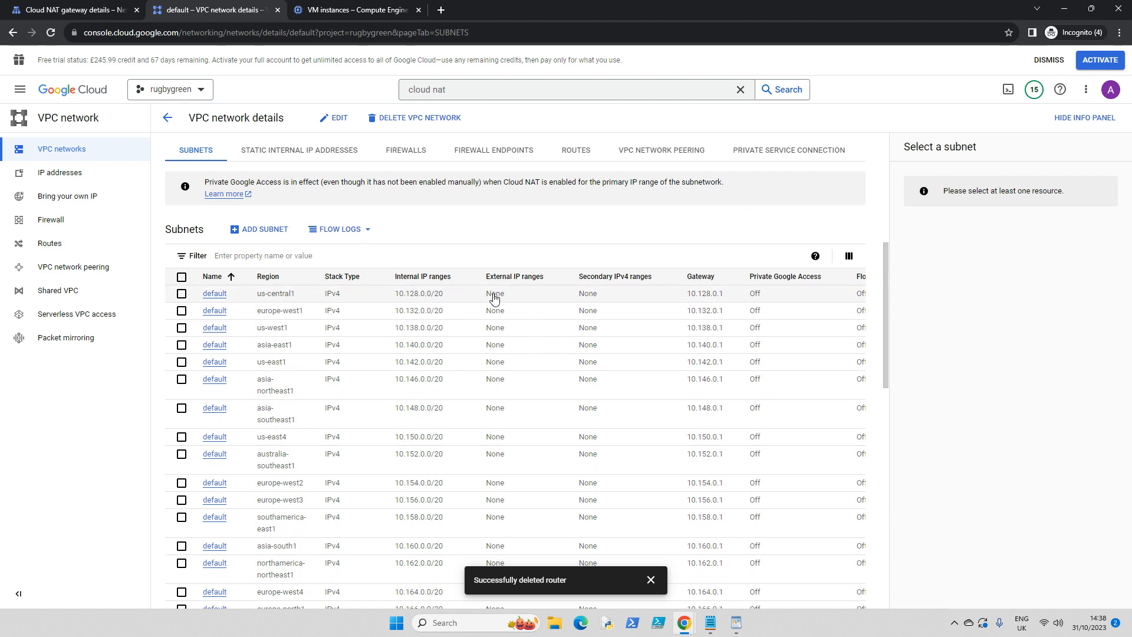
pyautogui.scroll(-2, 517, 304)
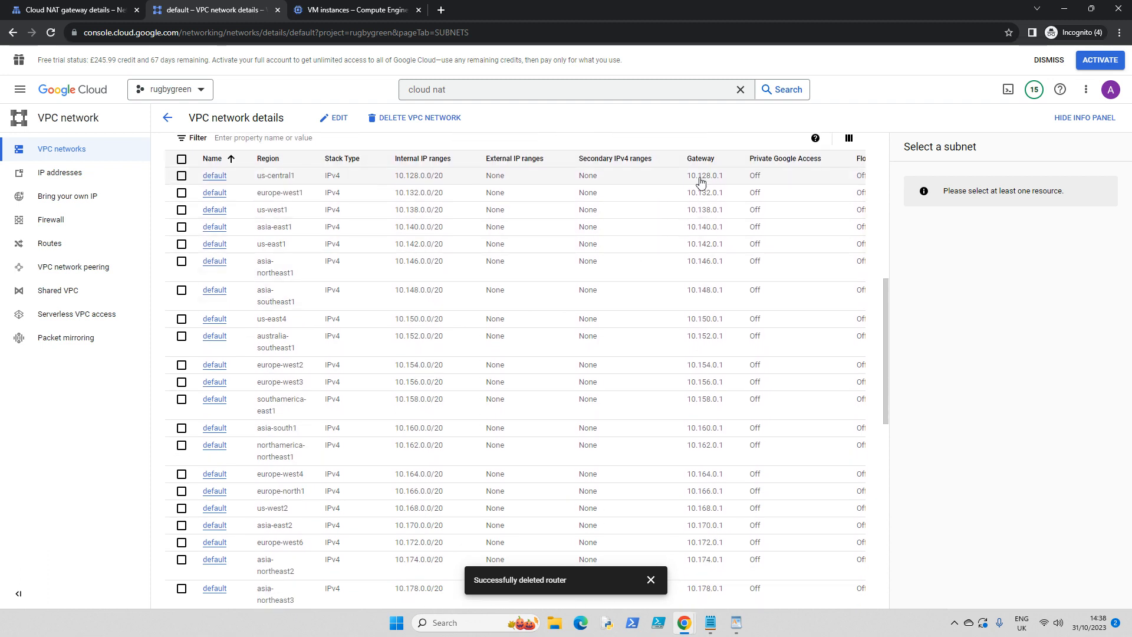
pyautogui.scroll(-2, 563, 295)
pyautogui.scroll(-7, 565, 284)
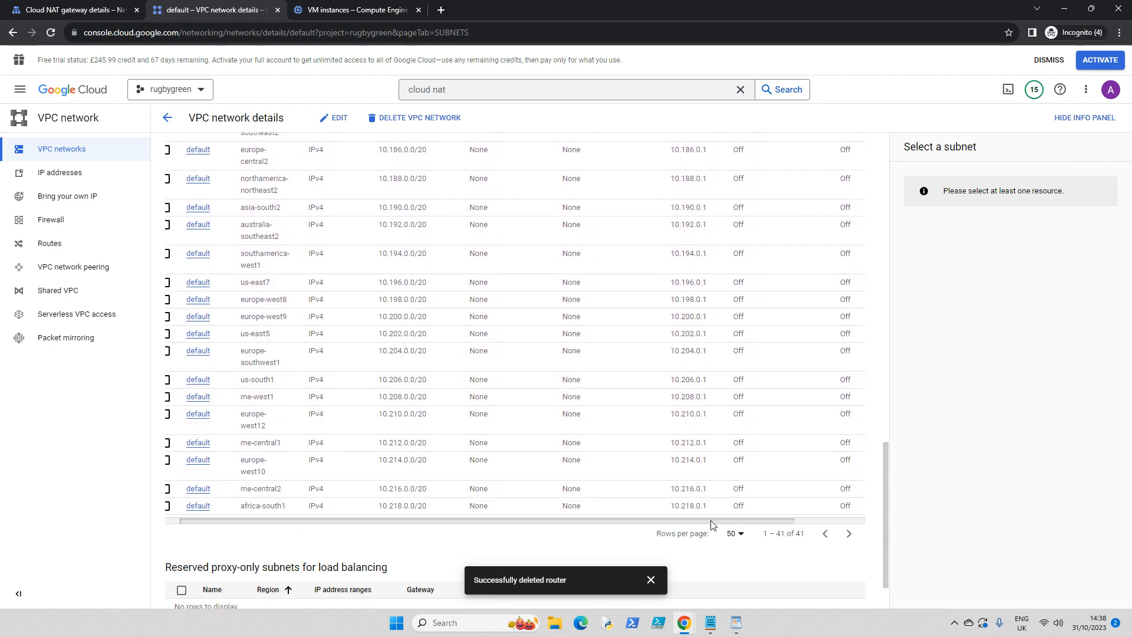
# - Display the effective routes for the default network in the us-central1 (Iowa) region
pyautogui.click(57, 244)
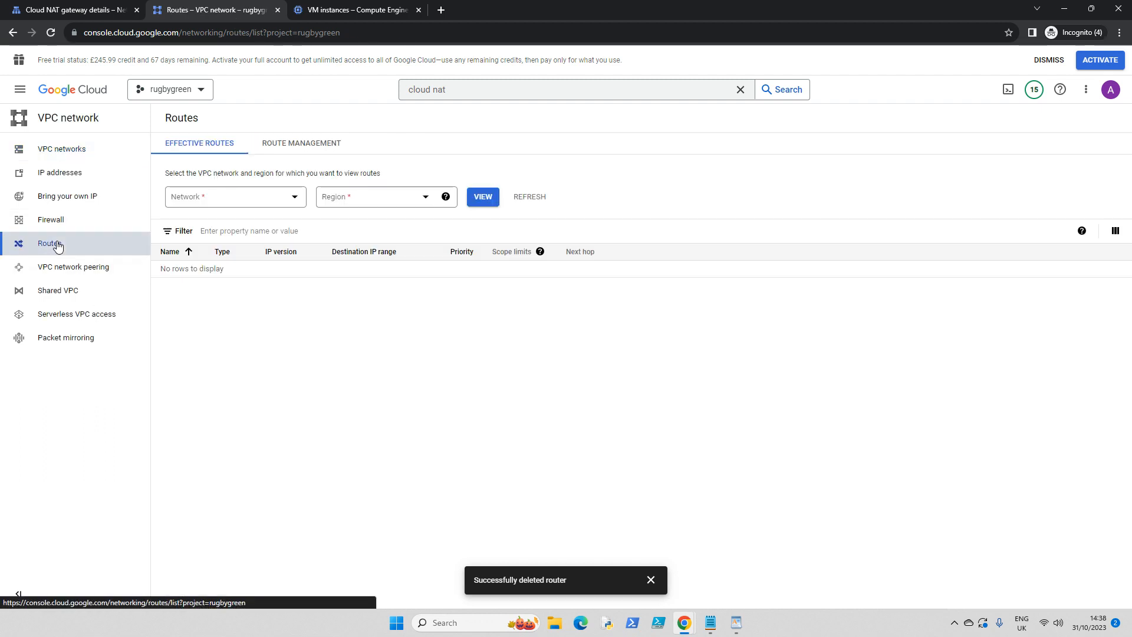
pyautogui.click(292, 197)
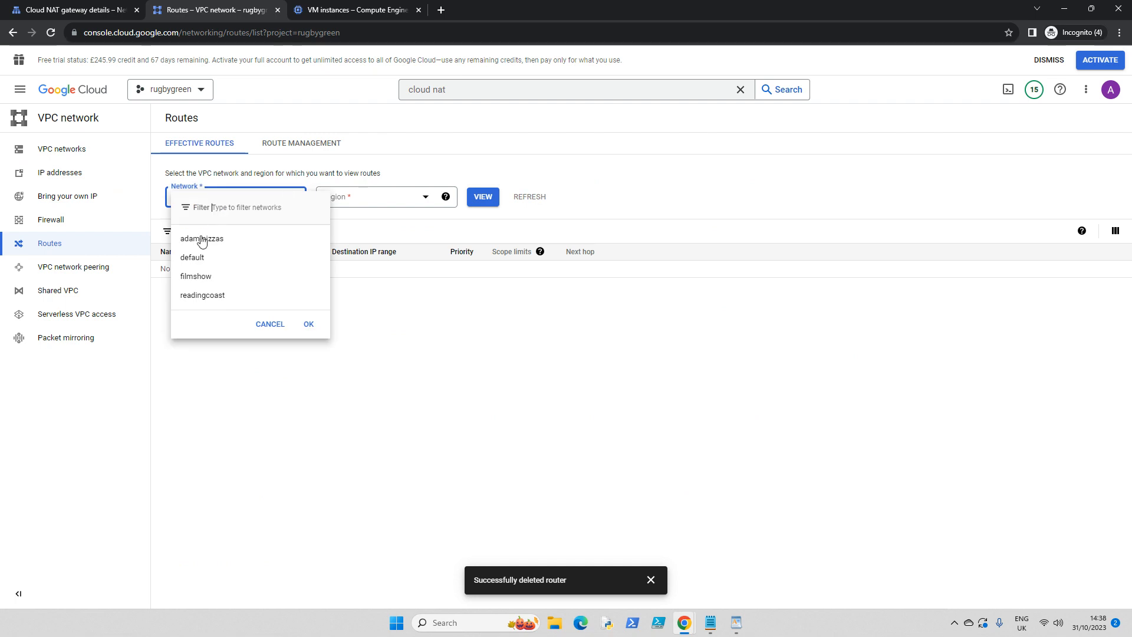
pyautogui.click(203, 259)
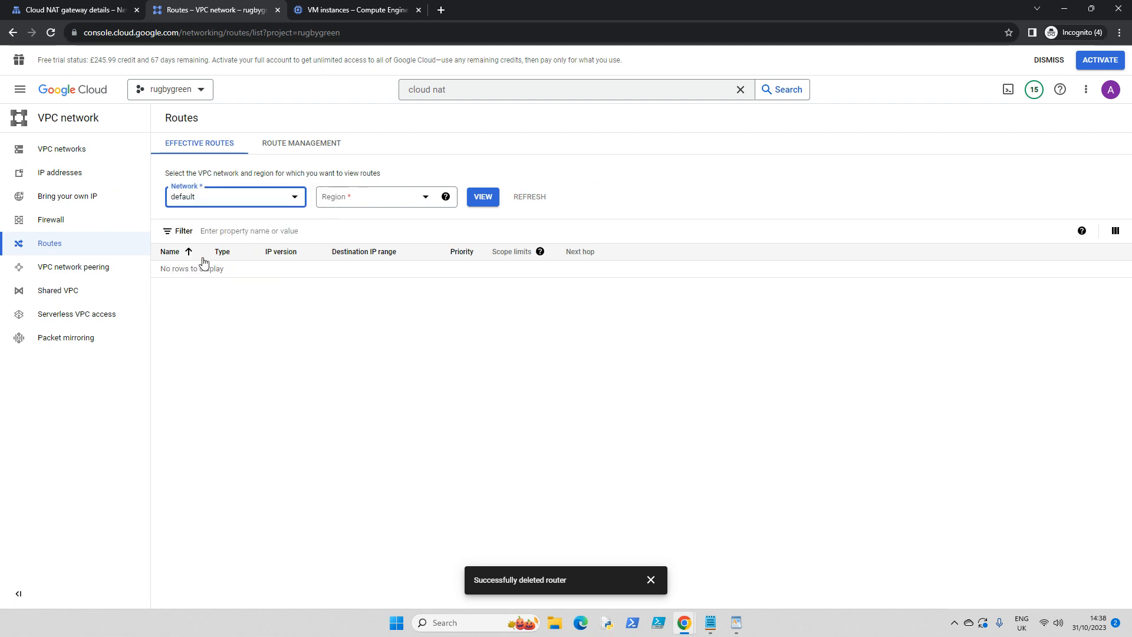
pyautogui.click(424, 197)
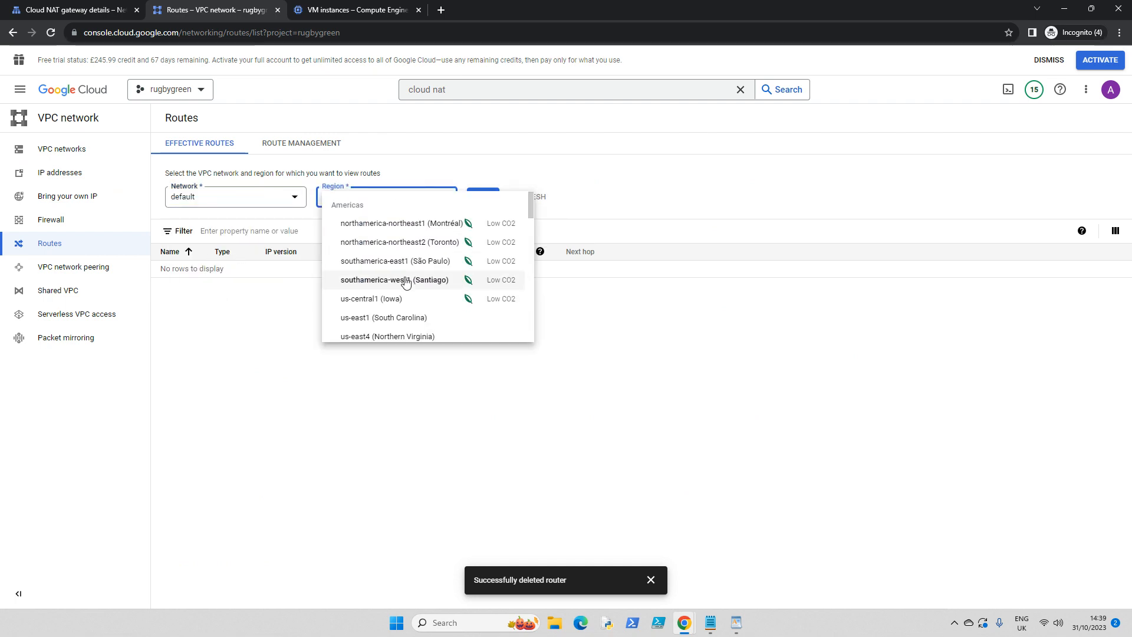
pyautogui.click(384, 299)
pyautogui.click(483, 198)
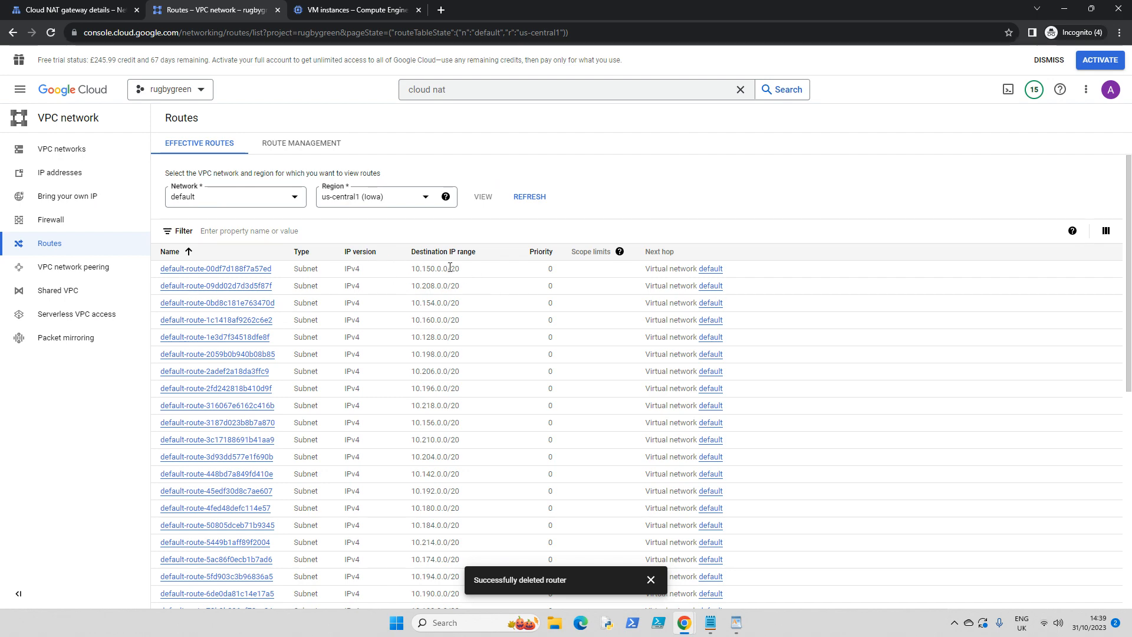
# - Find the static 0.0.0.0/0 route to the default internet gateway and review its details and the instances it applies to
pyautogui.scroll(-5, 445, 272)
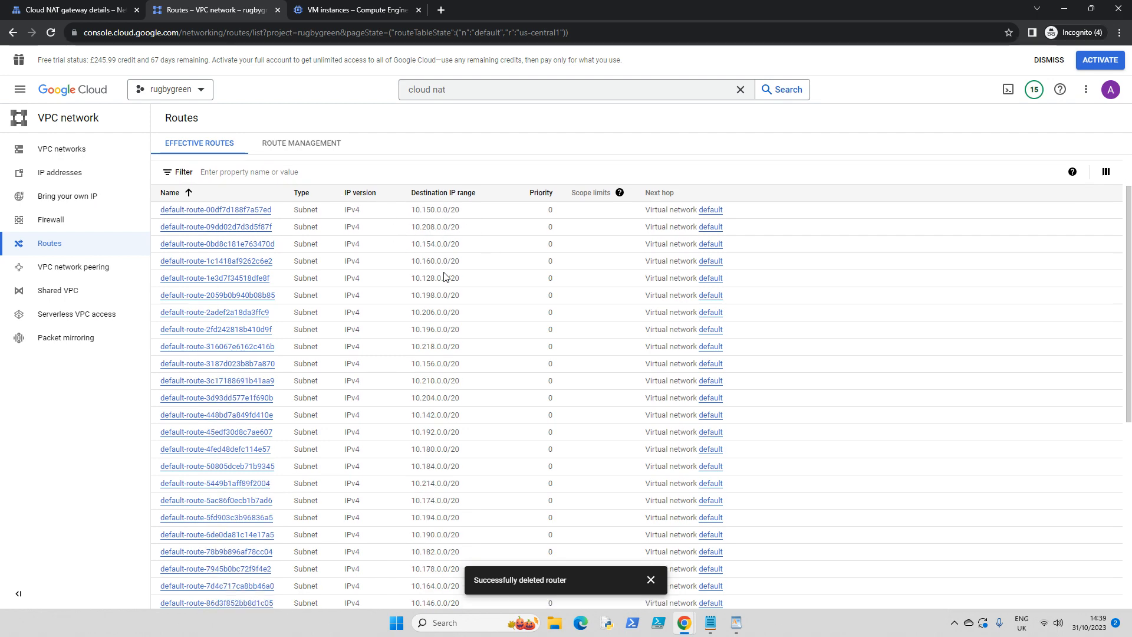
pyautogui.scroll(-1, 445, 275)
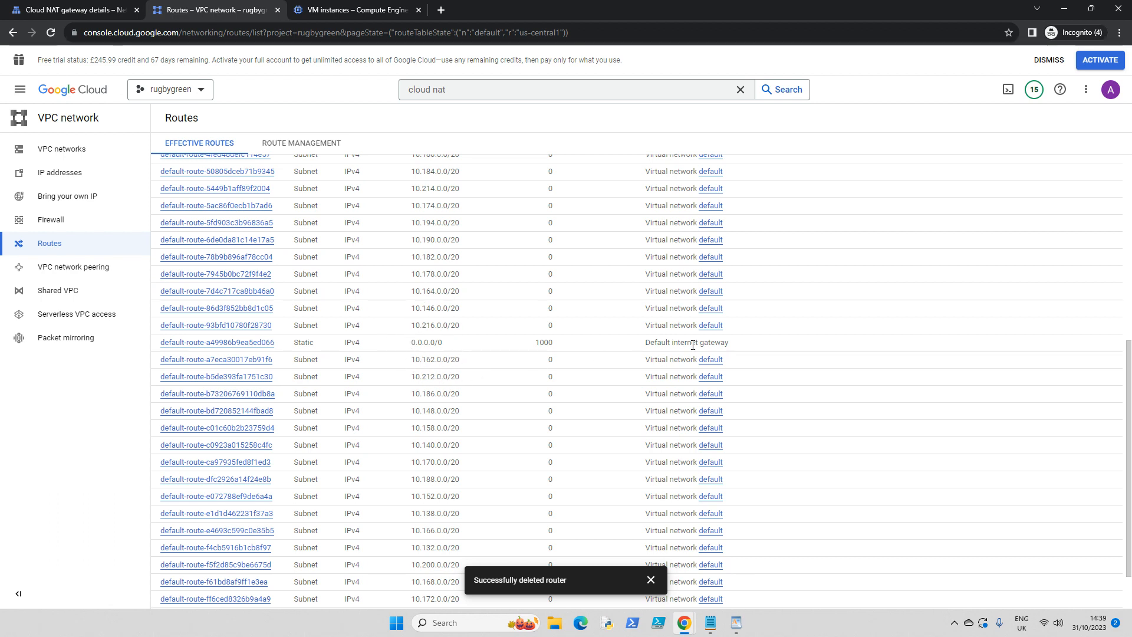
pyautogui.moveTo(658, 344); pyautogui.dragTo(725, 344)
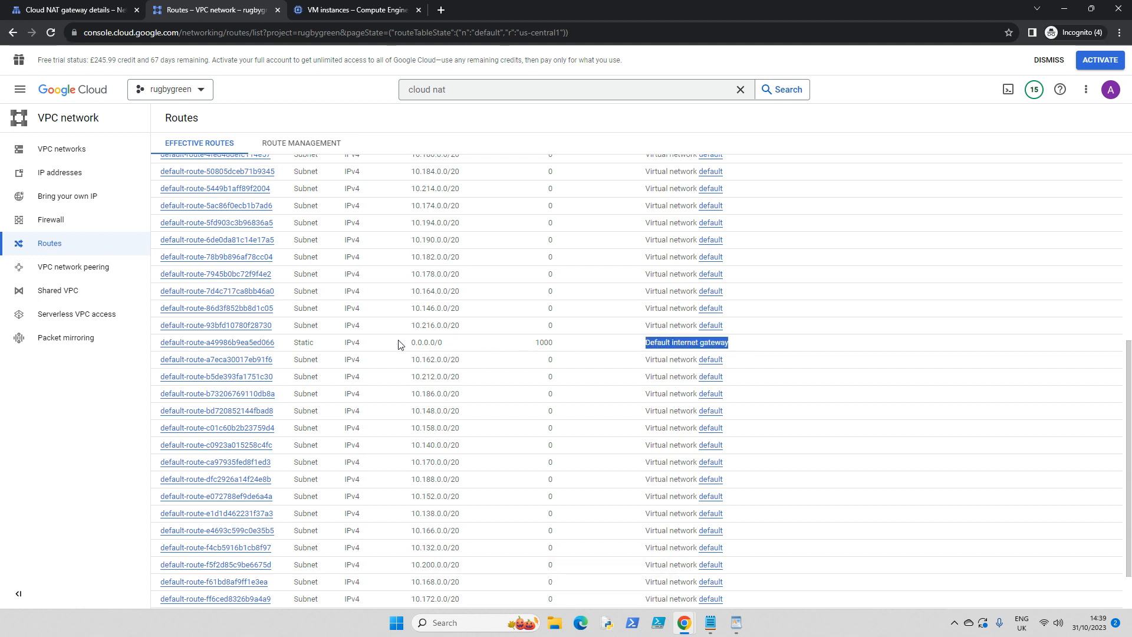
pyautogui.click(206, 343)
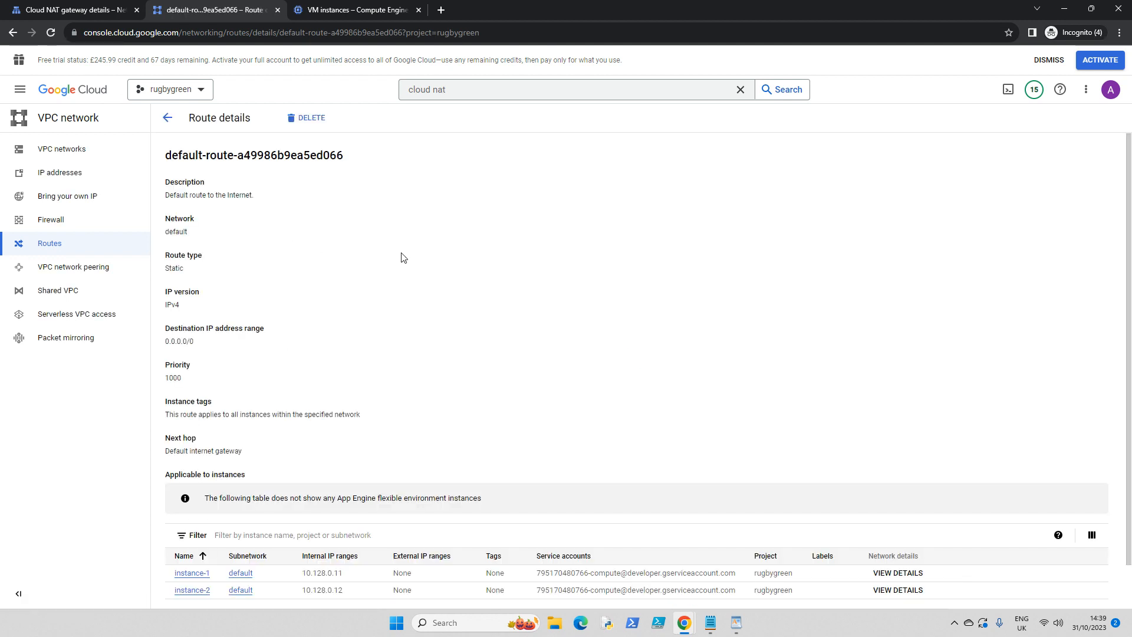
pyautogui.scroll(-1, 401, 258)
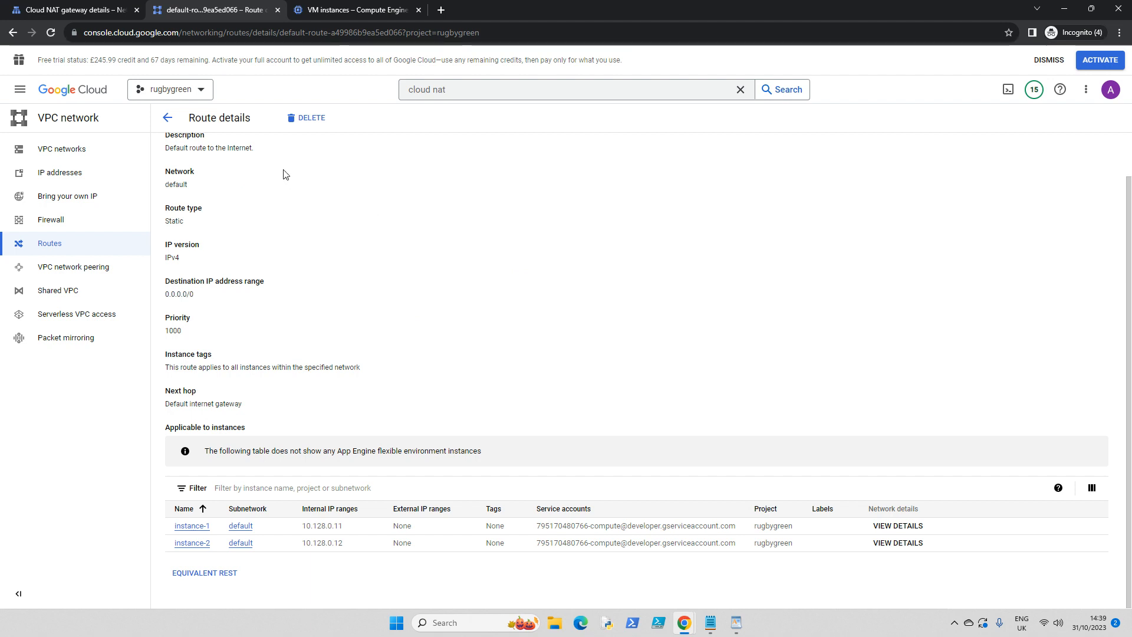
# - Delete the Cloud NAT gateway gateway-example in us-central1
pyautogui.click(41, 12)
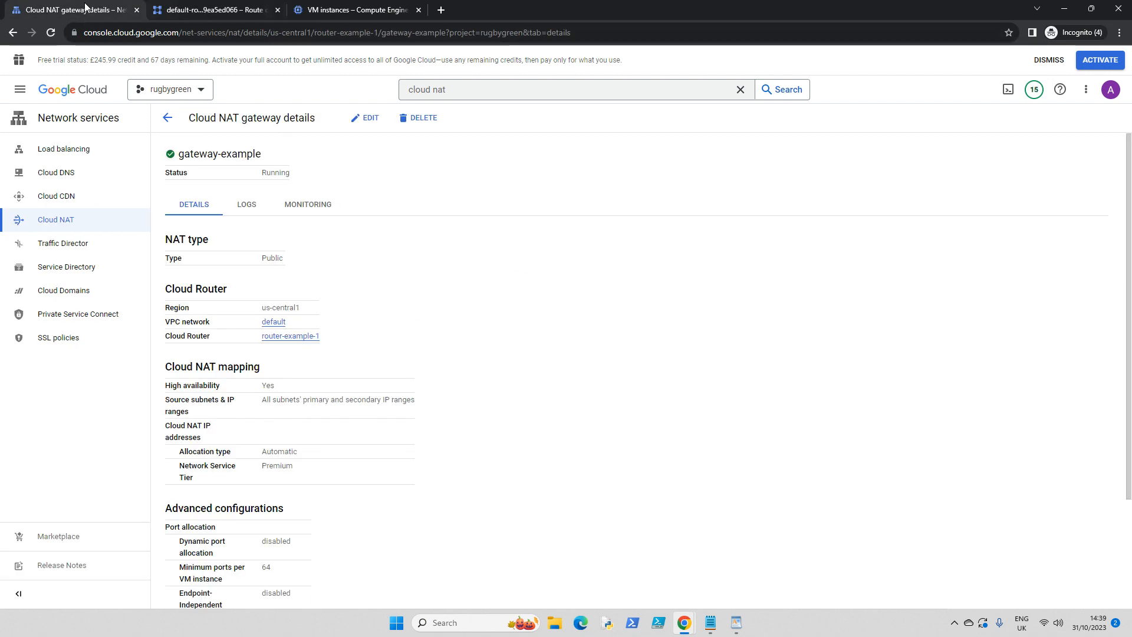
pyautogui.click(158, 118)
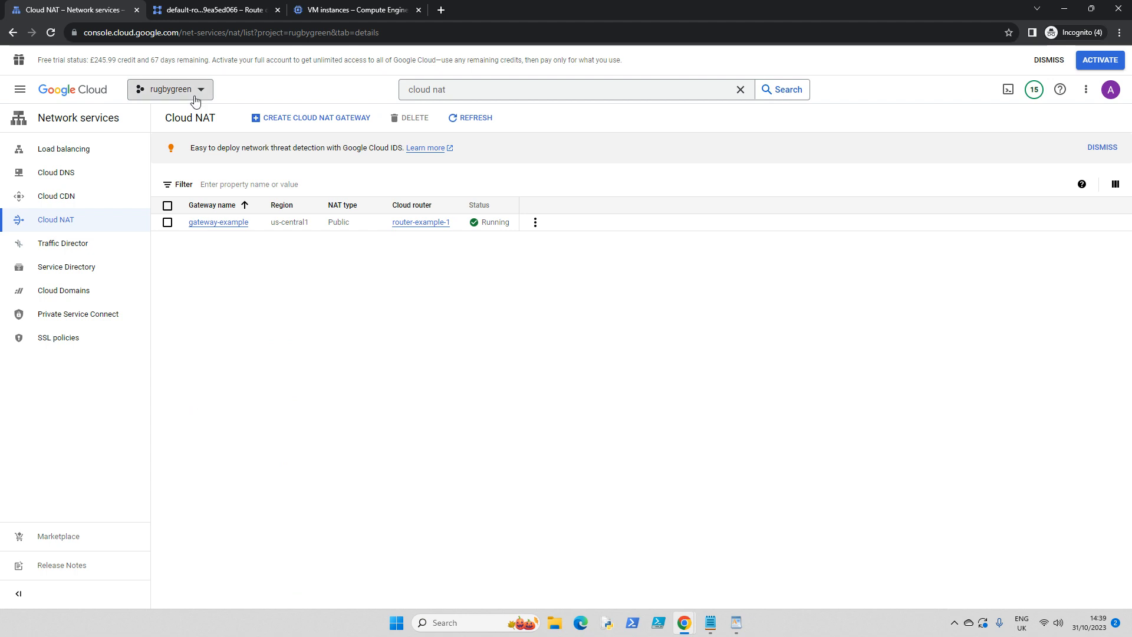
pyautogui.click(167, 223)
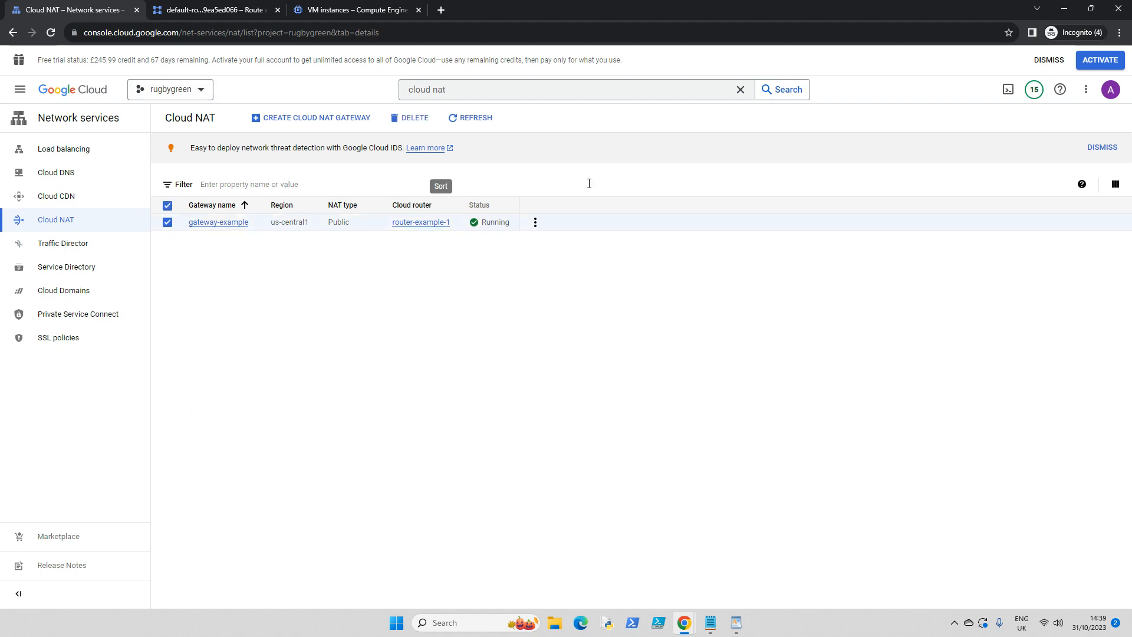
pyautogui.click(422, 119)
pyautogui.click(657, 364)
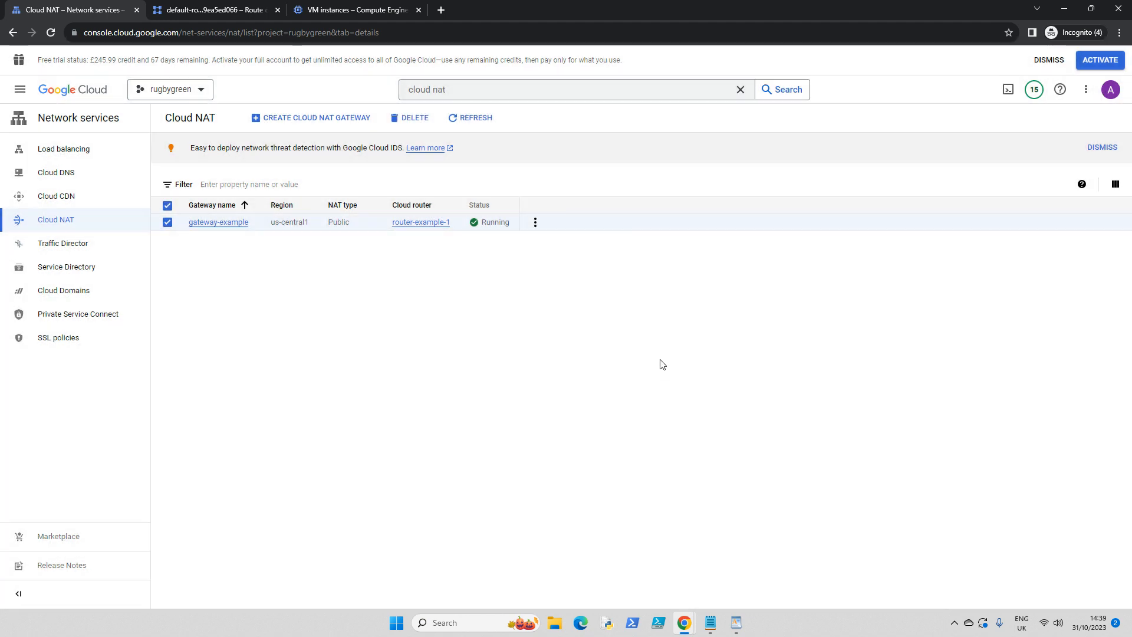
# - Ping bbc.com from the instance-2 SSH session, trying the -t option before rerunning without it, and return to the Cloud NAT page
pyautogui.moveTo(683, 619)
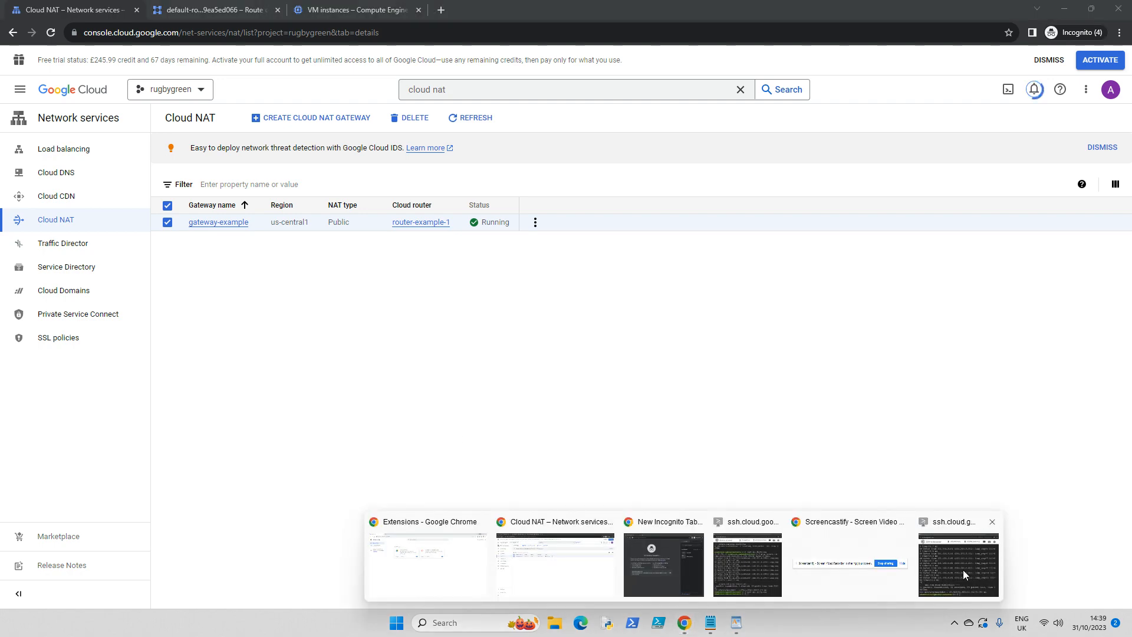
pyautogui.click(963, 569)
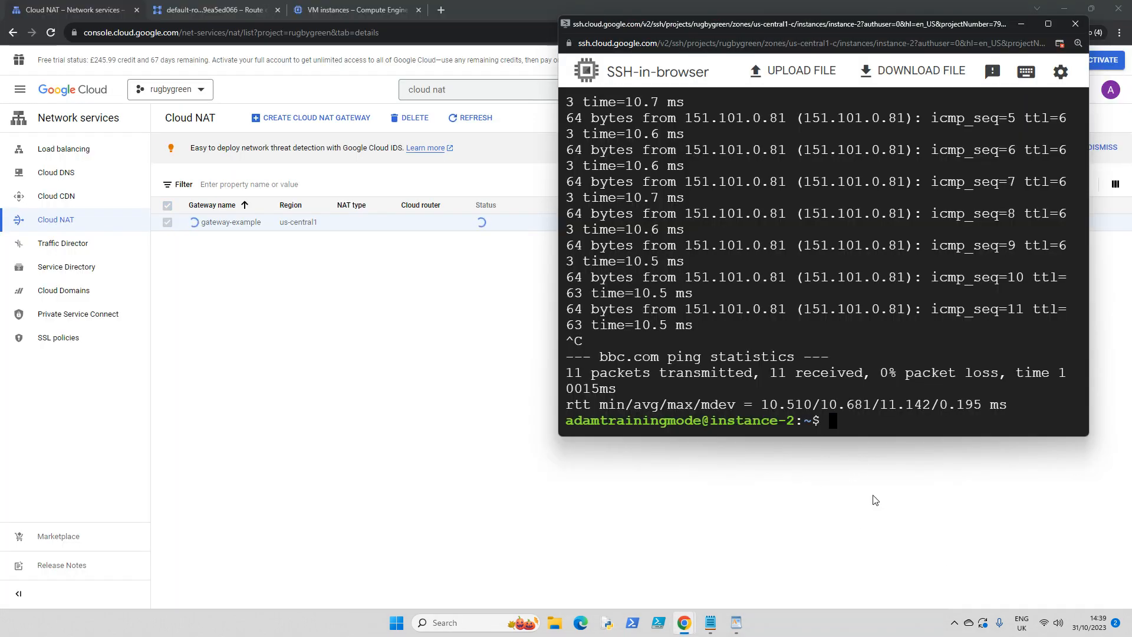
pyautogui.press('Up')
pyautogui.write('-t')
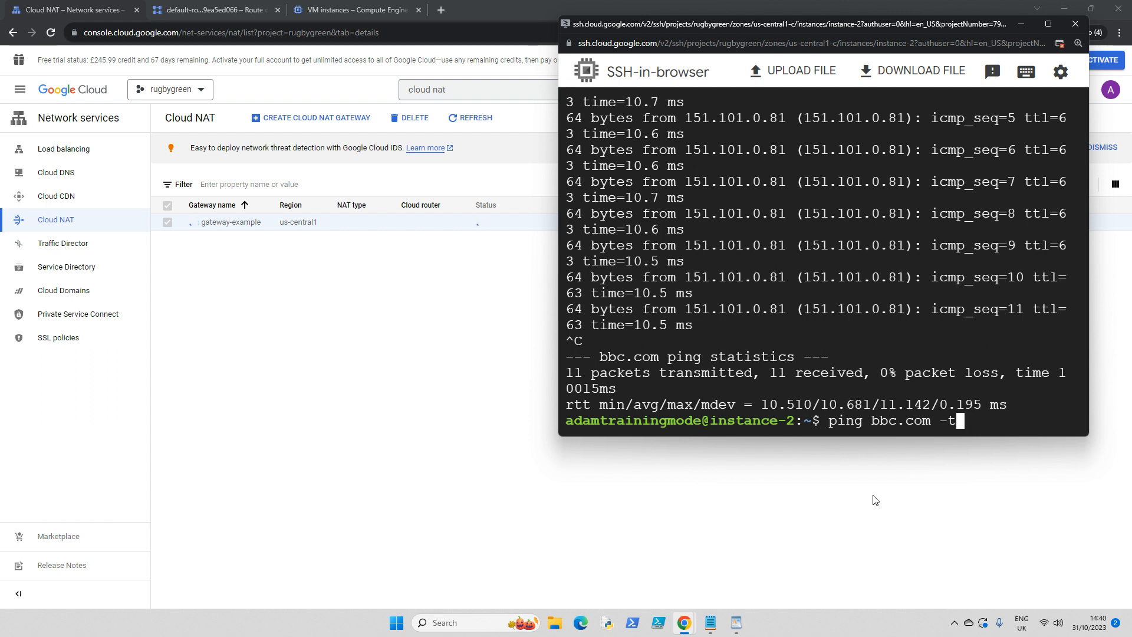
pyautogui.press('Return')
pyautogui.press('Up')
pyautogui.press('BackSpace')
pyautogui.press('BackSpace')
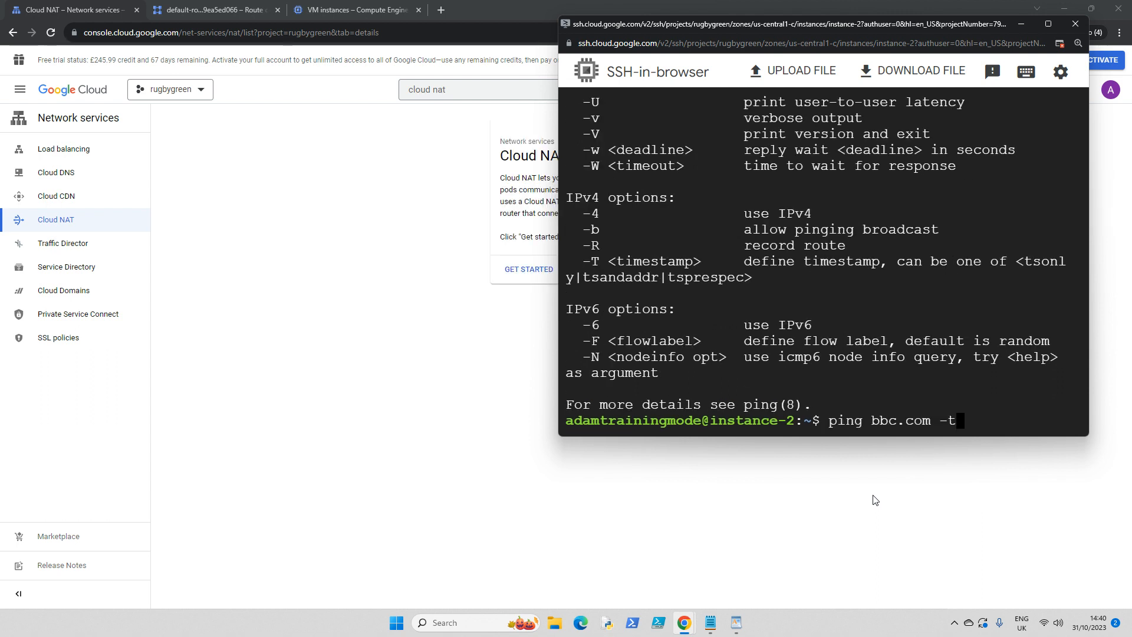
pyautogui.press('BackSpace')
pyautogui.press('Return')
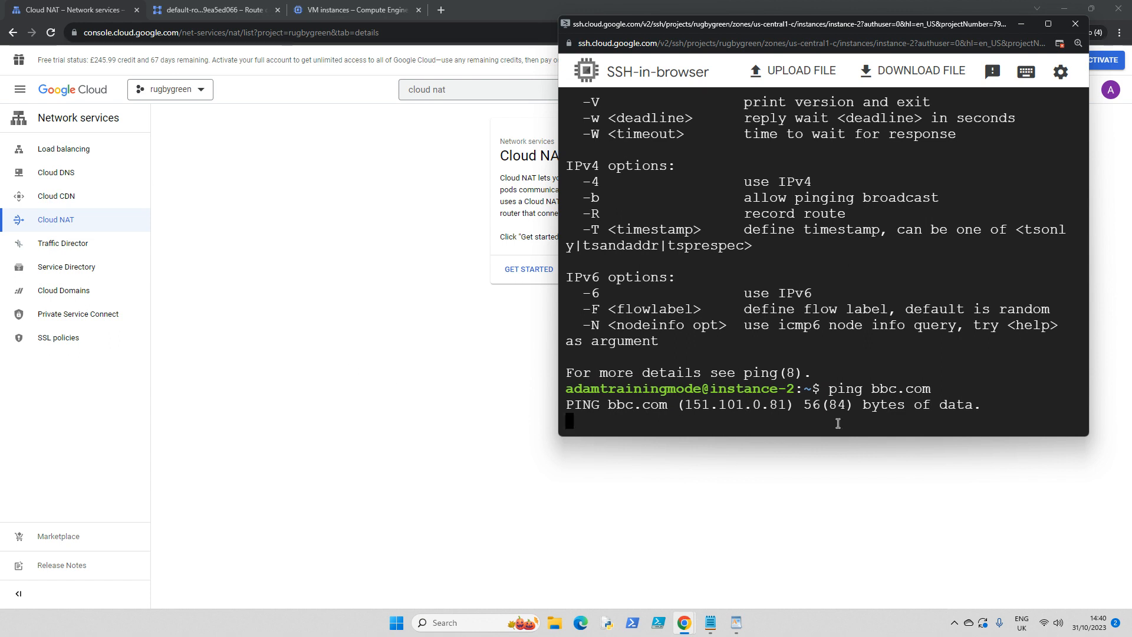
pyautogui.click(354, 246)
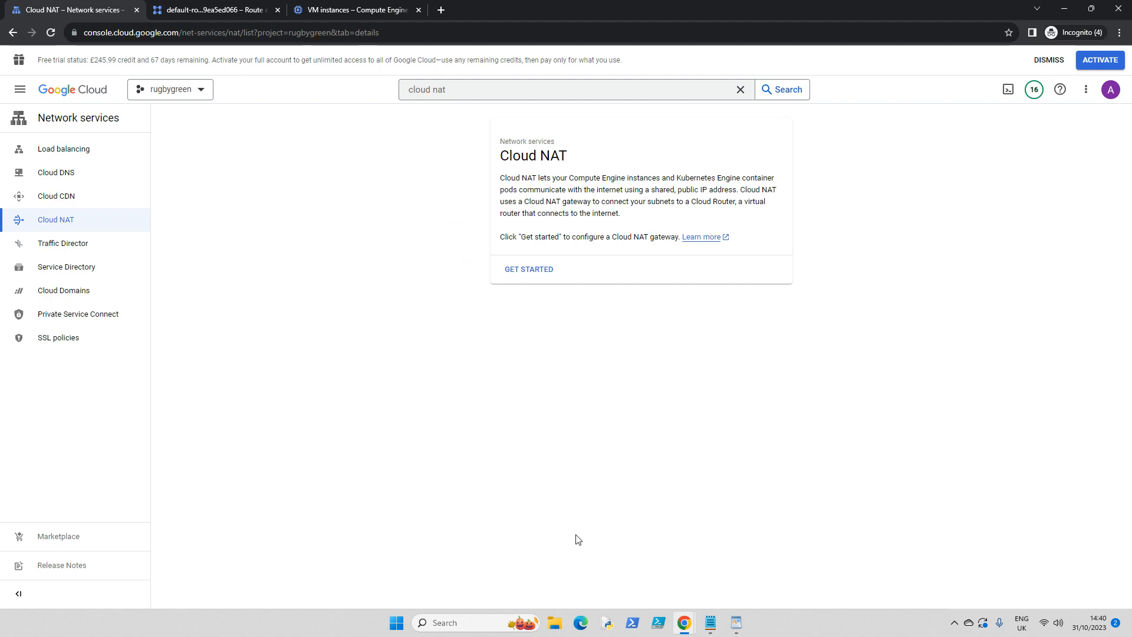
pyautogui.click(683, 625)
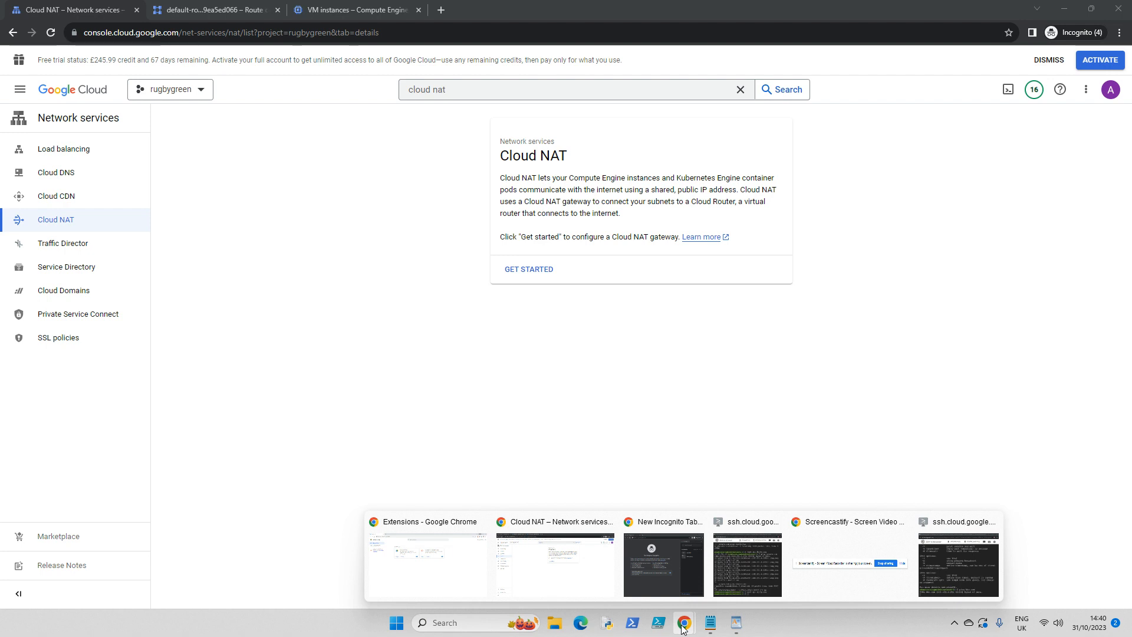
pyautogui.click(468, 584)
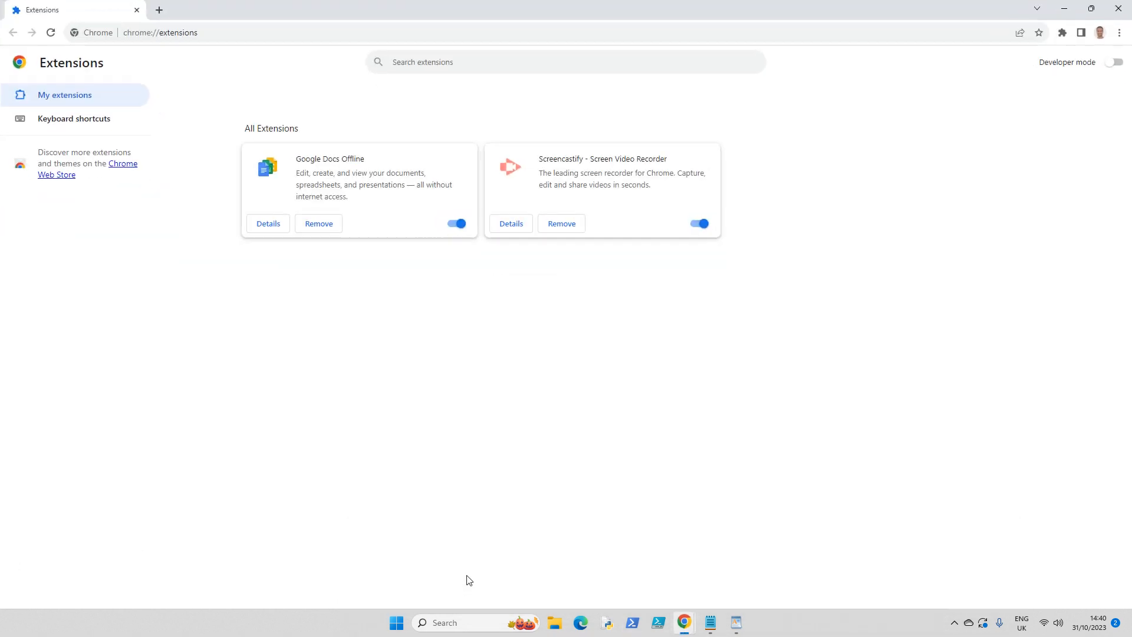
pyautogui.click(1062, 33)
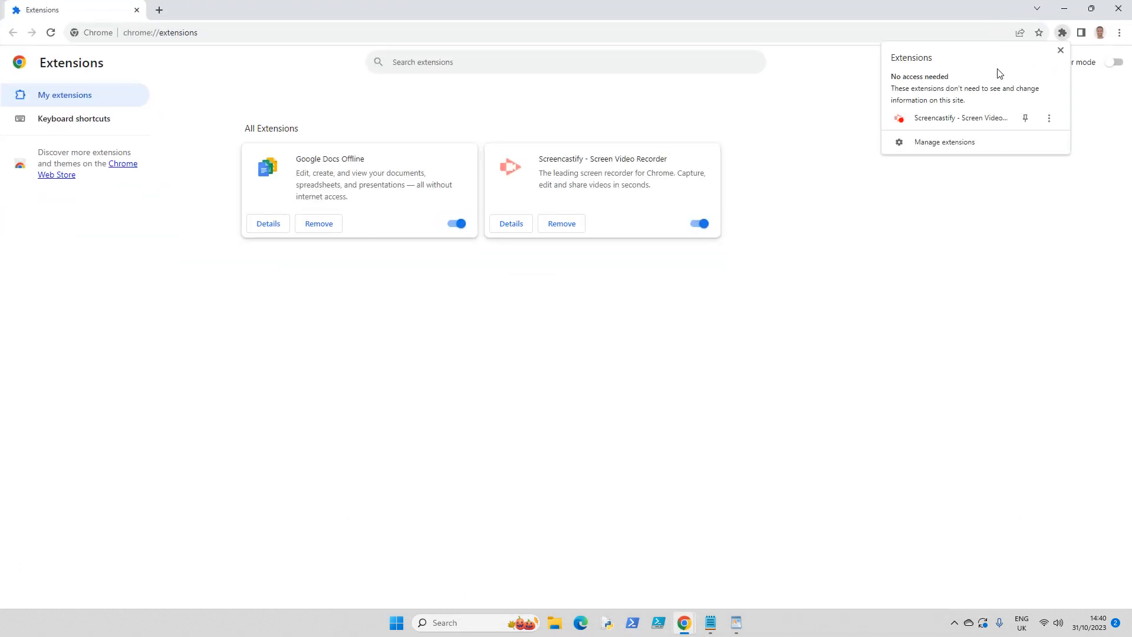
pyautogui.click(966, 118)
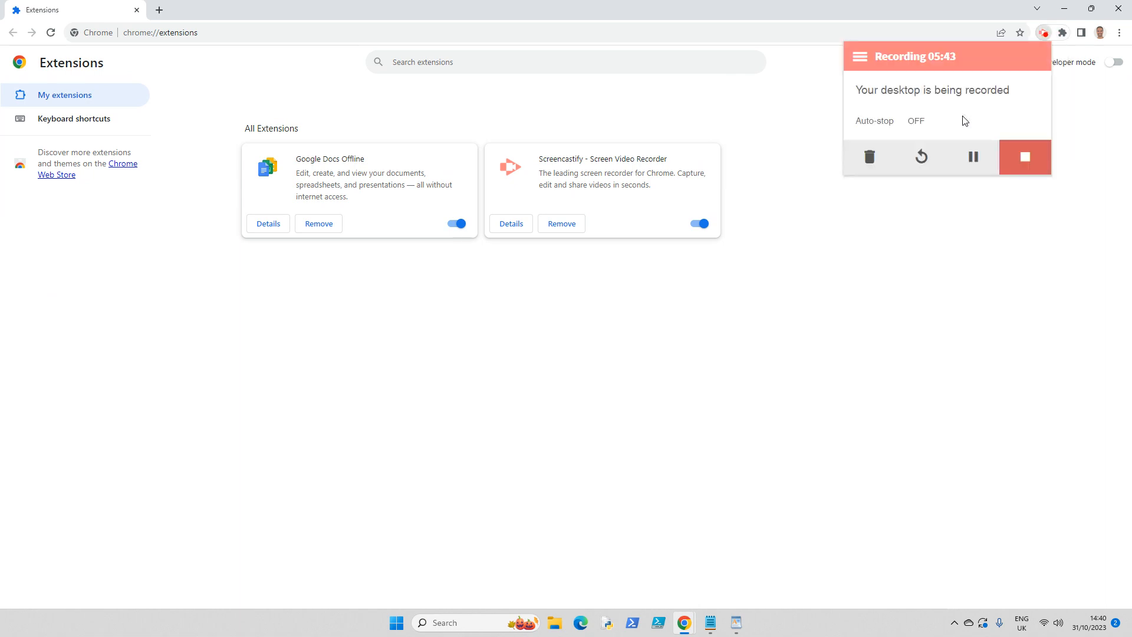